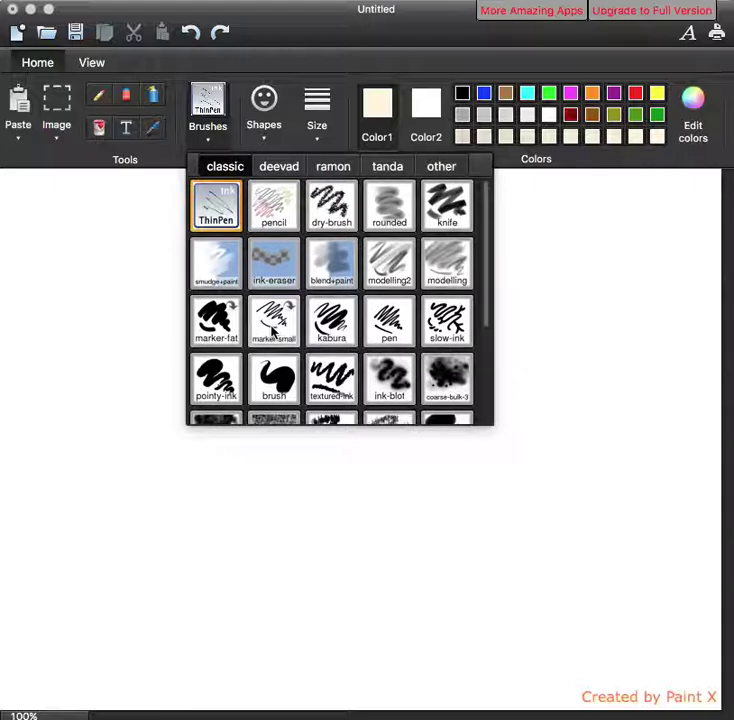
click(332, 322)
drag(187, 280, 325, 331)
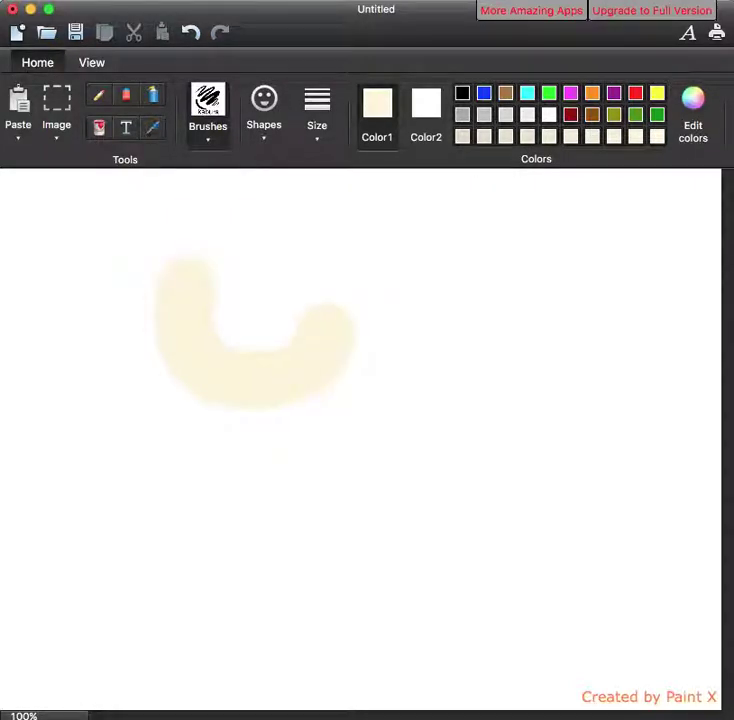
key(super+z)
Step: Choose a smaller brush size and outline the head and neck in cream with the ThinPen brush
click(317, 112)
click(321, 265)
drag(262, 285, 355, 333)
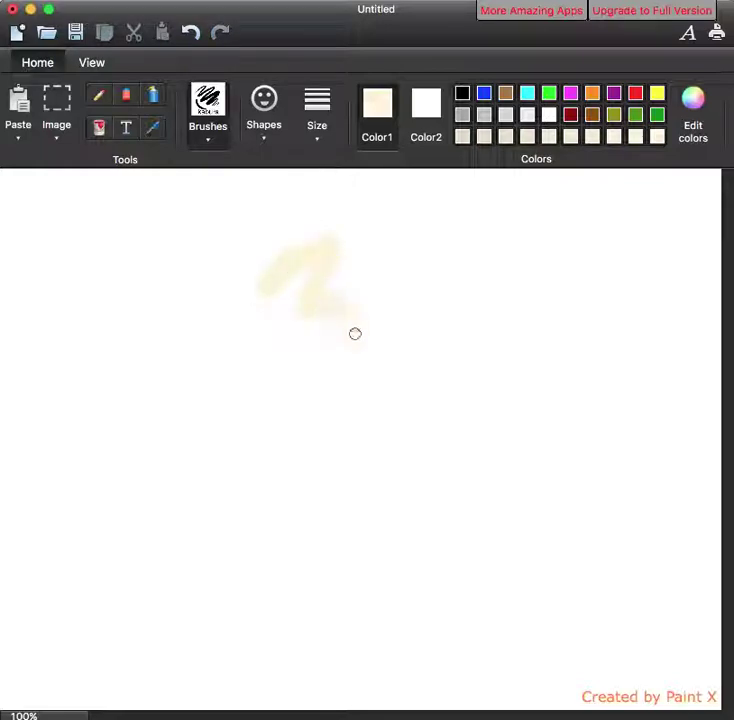
click(222, 142)
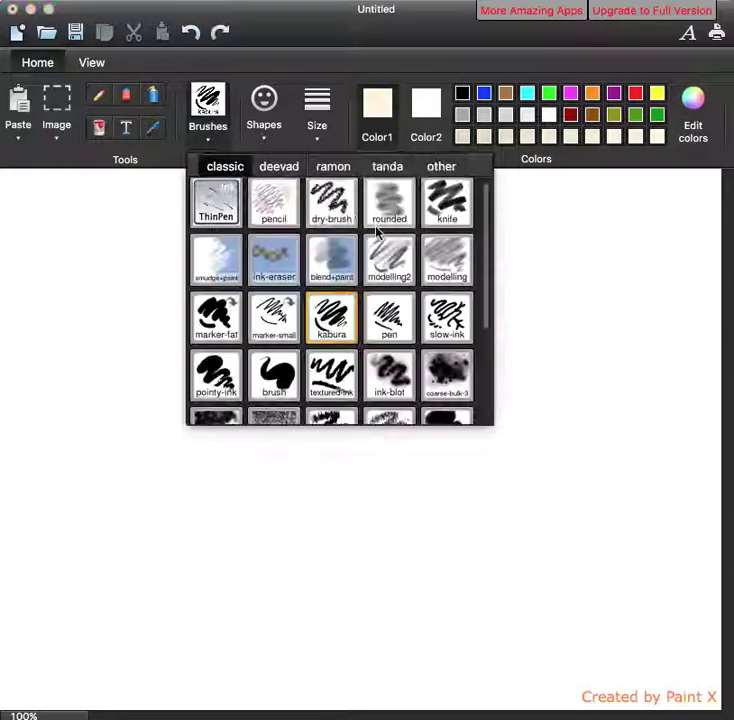
click(216, 202)
mouse_move(214, 258)
mouse_down()
mouse_move(360, 349)
mouse_move(435, 245)
mouse_up()
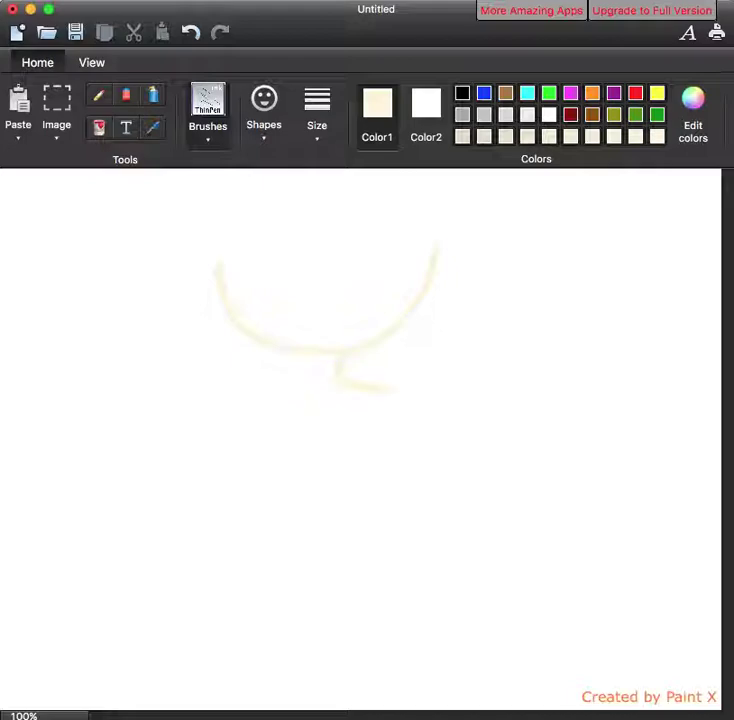
drag(215, 258, 285, 188)
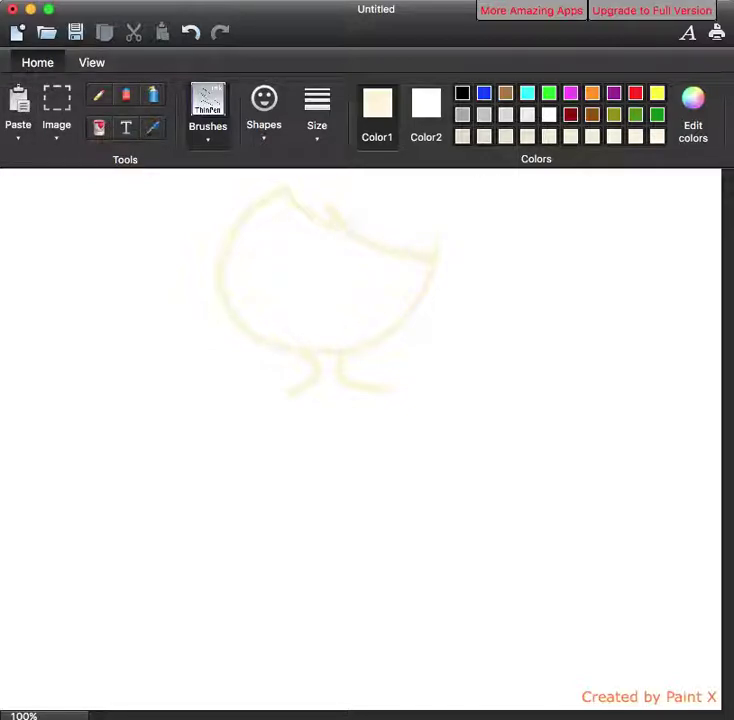
Step: Fill the head outline with cream, and extend and fill the neck and shoulder below it in the same colour
click(99, 127)
click(257, 252)
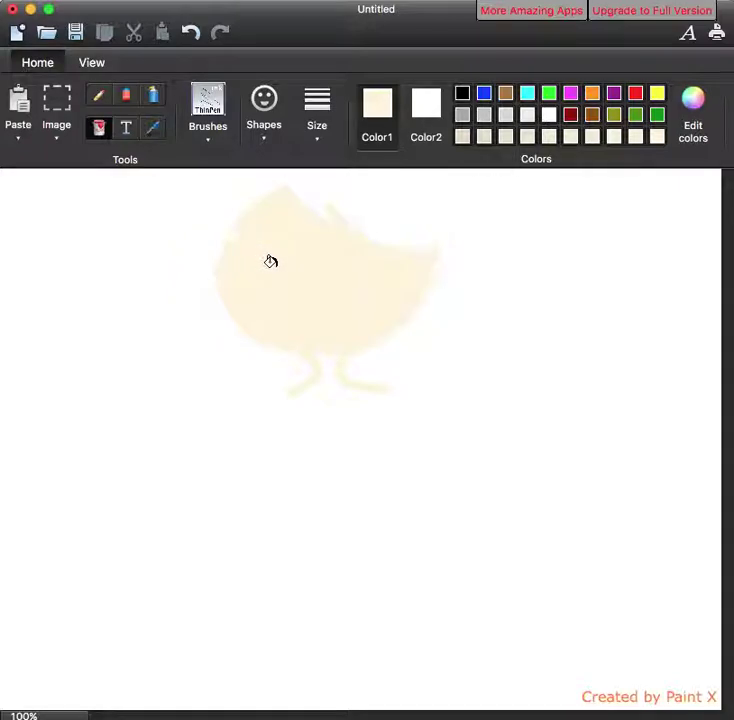
click(99, 95)
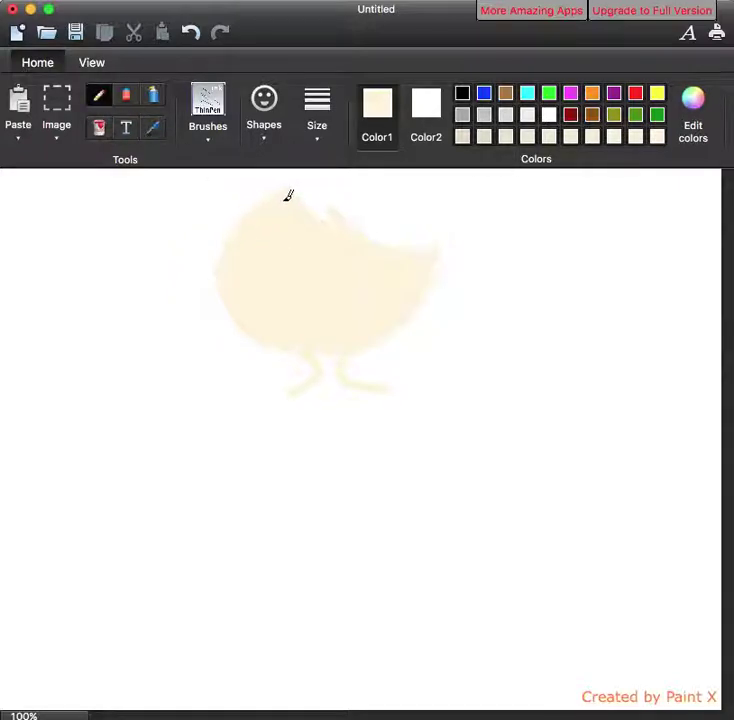
mouse_move(377, 249)
mouse_down()
mouse_move(423, 267)
mouse_move(420, 292)
mouse_move(397, 315)
mouse_move(409, 311)
mouse_up()
click(100, 127)
click(332, 388)
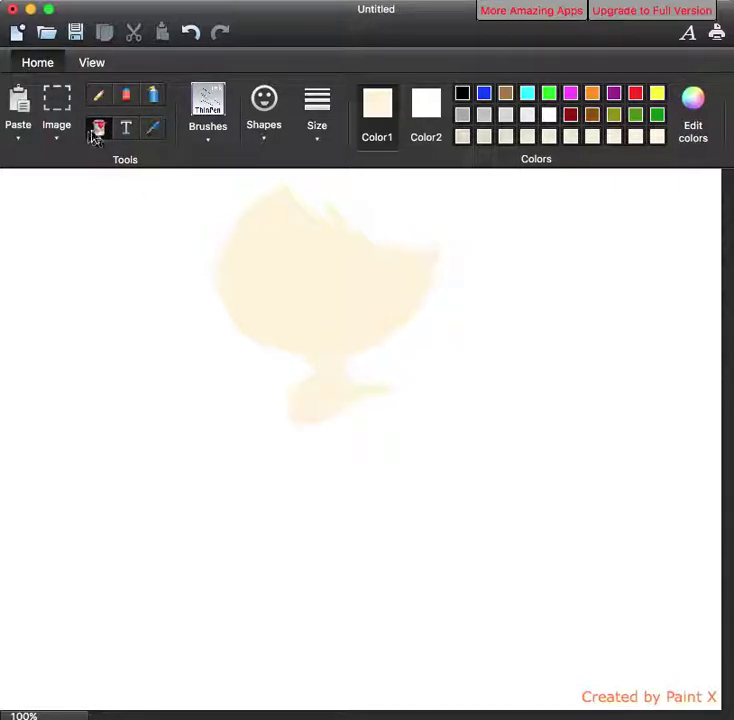
click(98, 96)
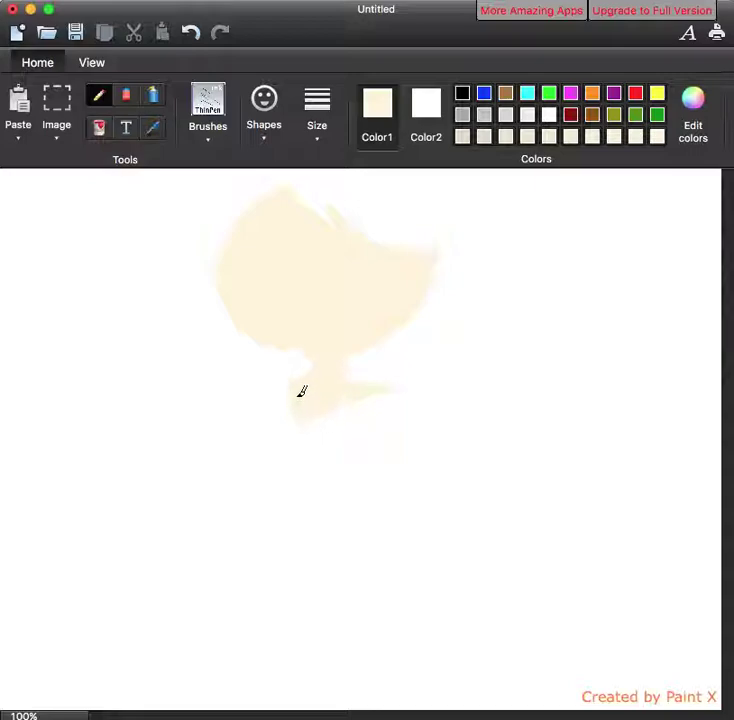
Step: Outline the hair in black around the face, with side locks, a jagged fringe and the crown reaching the canvas edge
click(462, 93)
drag(210, 208, 197, 391)
mouse_move(219, 261)
mouse_down()
mouse_move(237, 384)
mouse_move(229, 405)
mouse_move(248, 421)
mouse_up()
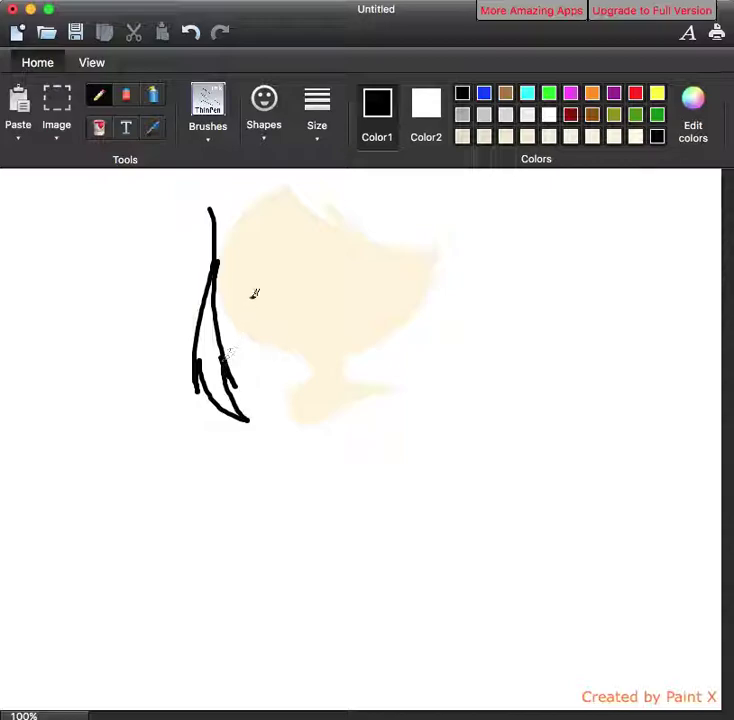
mouse_move(217, 266)
mouse_down()
mouse_move(232, 226)
mouse_move(282, 175)
mouse_move(267, 189)
mouse_move(286, 178)
mouse_move(312, 214)
mouse_move(336, 224)
mouse_move(330, 206)
mouse_move(406, 252)
mouse_move(436, 241)
mouse_move(407, 326)
mouse_move(406, 369)
mouse_move(412, 350)
mouse_move(431, 381)
mouse_move(427, 333)
mouse_move(446, 287)
mouse_move(454, 228)
mouse_move(431, 170)
mouse_up()
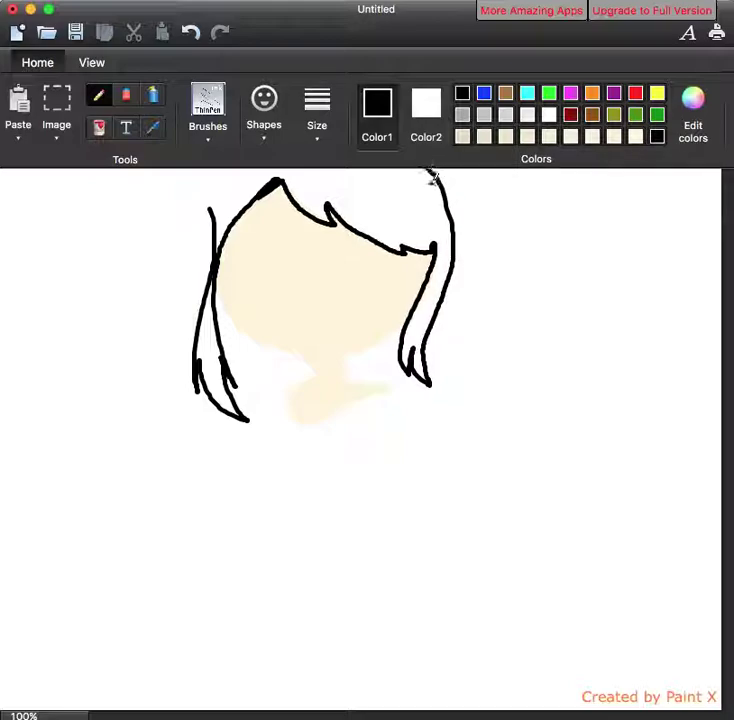
drag(212, 198, 215, 170)
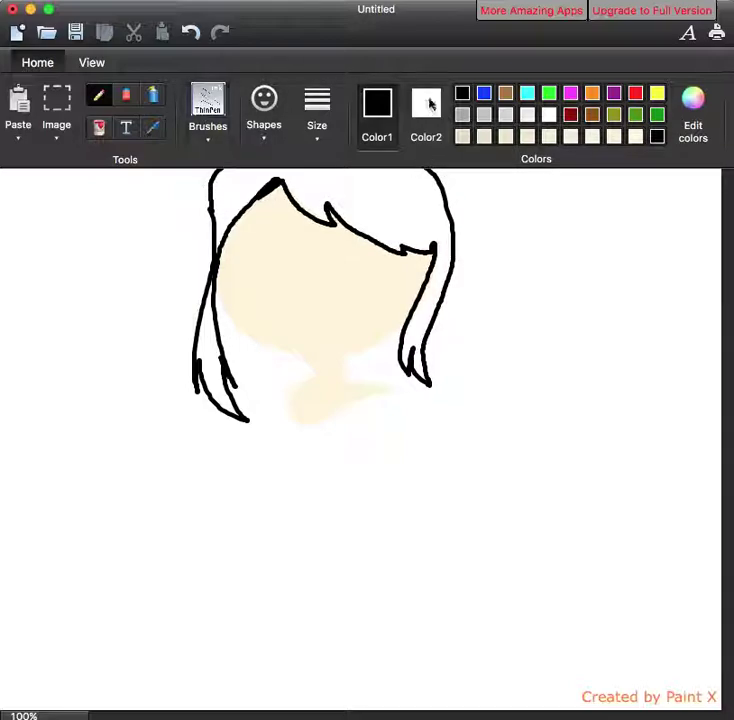
Step: Set Color2 to a near-black grey using the colour wheel's brightness slider
click(426, 112)
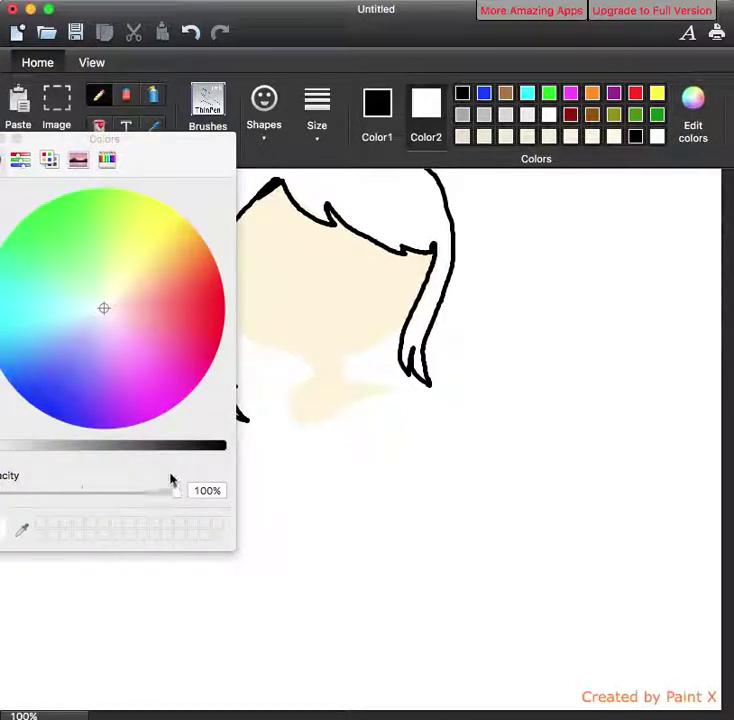
drag(110, 449, 198, 459)
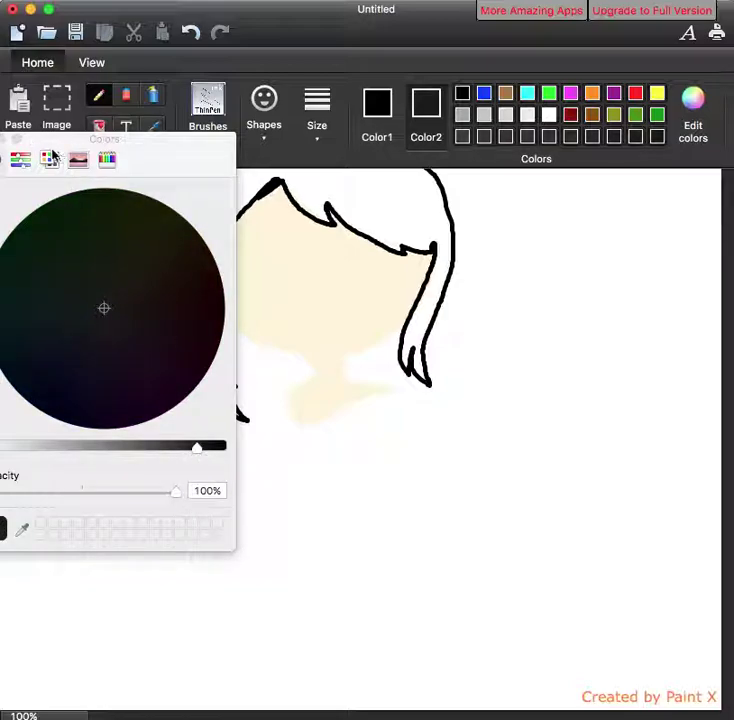
click(0, 139)
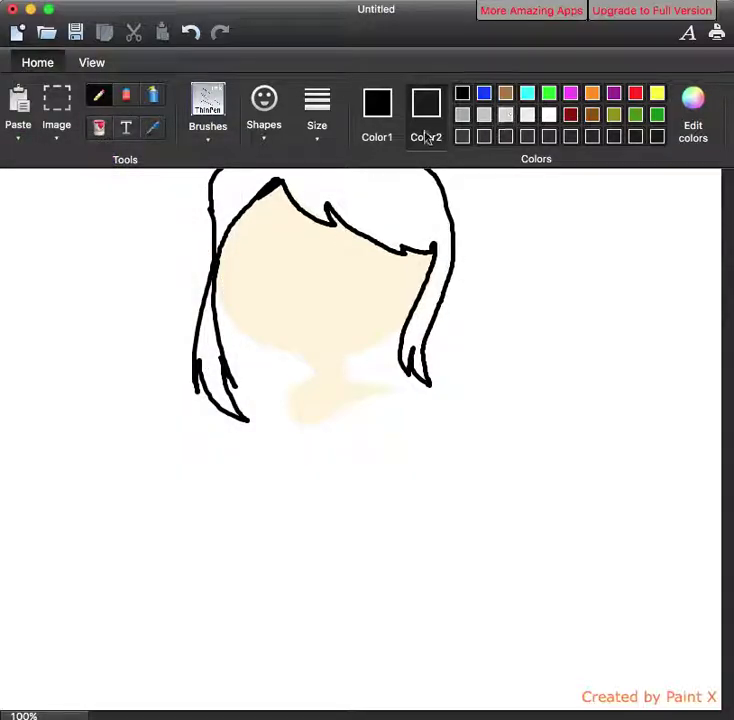
Step: Fill the hair and both side locks with black, and paint over the white gaps along the outlines
click(99, 127)
click(336, 179)
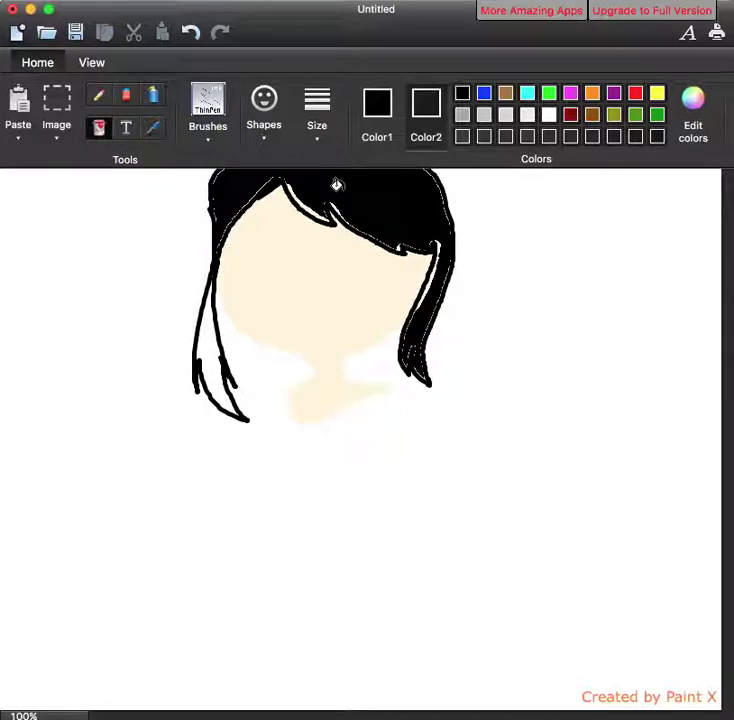
click(203, 344)
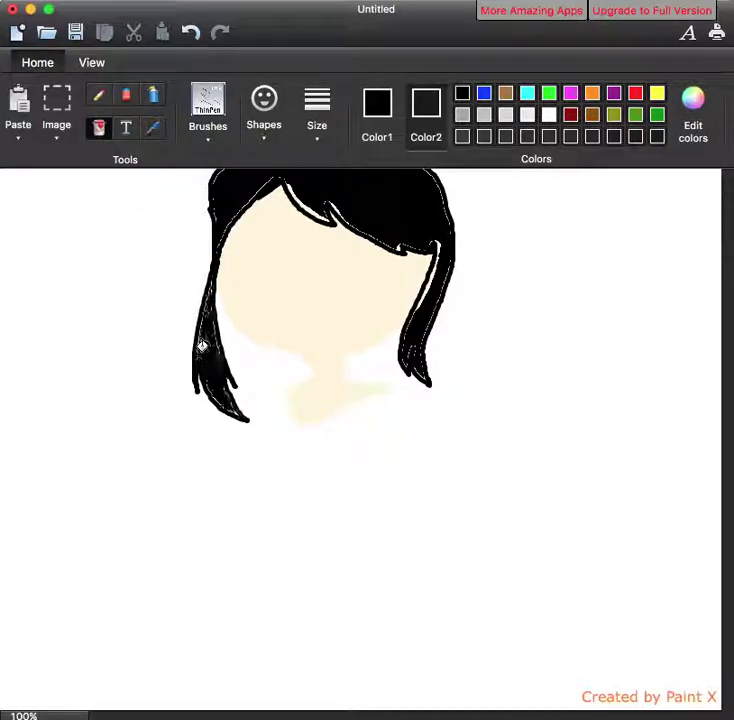
click(99, 96)
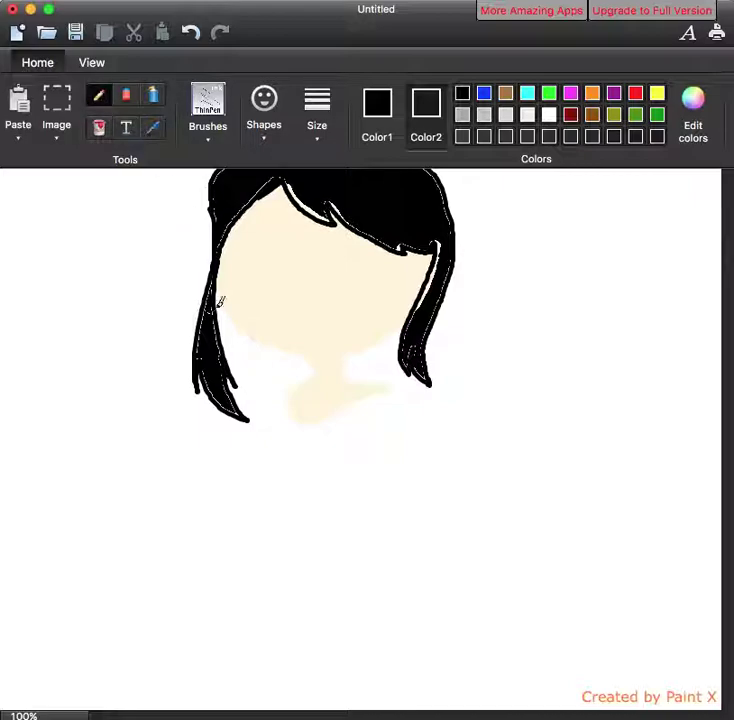
mouse_move(213, 282)
mouse_down()
mouse_move(205, 324)
mouse_move(205, 316)
mouse_up()
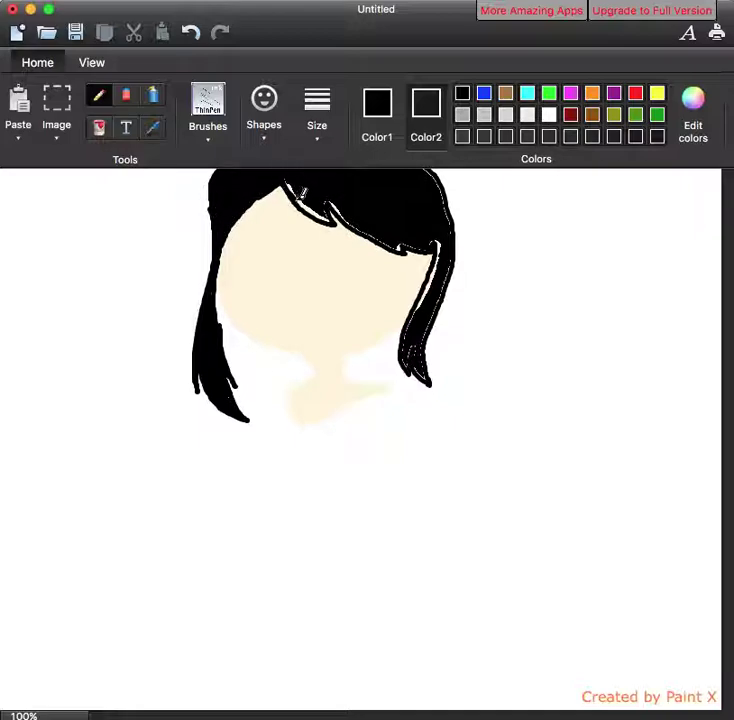
mouse_move(293, 187)
mouse_down()
mouse_move(326, 213)
mouse_move(311, 201)
mouse_move(329, 212)
mouse_move(322, 187)
mouse_move(316, 204)
mouse_move(292, 172)
mouse_move(327, 214)
mouse_move(334, 191)
mouse_move(334, 213)
mouse_move(330, 194)
mouse_move(334, 211)
mouse_move(333, 198)
mouse_move(396, 238)
mouse_up()
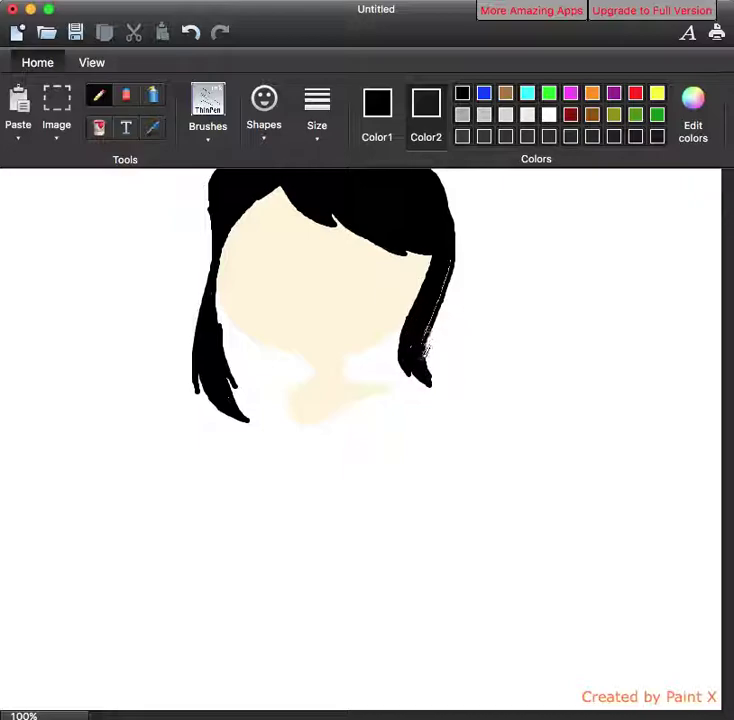
mouse_move(421, 345)
mouse_down()
mouse_move(451, 260)
mouse_move(443, 290)
mouse_up()
Step: Draw the left eye's upper and lower lash lines in black with the marker-small brush
click(196, 110)
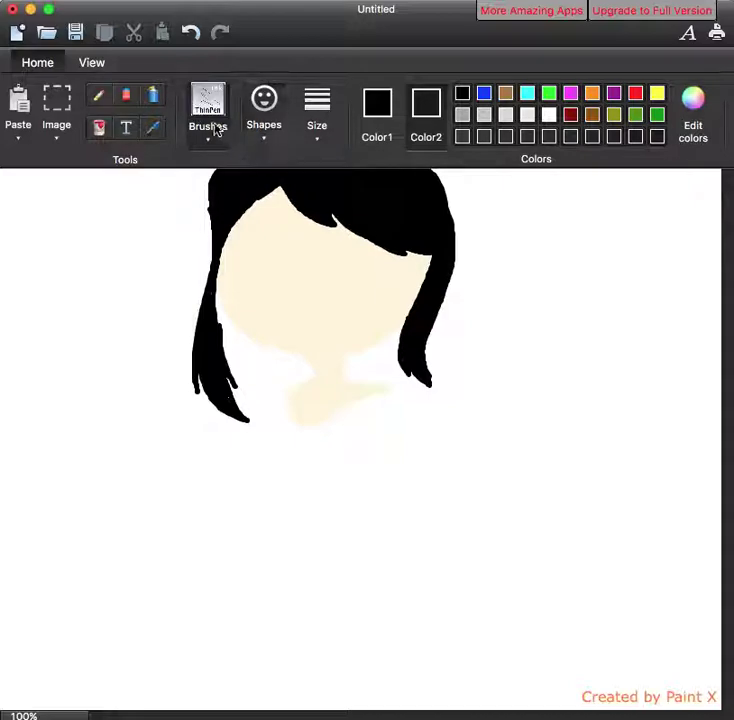
click(213, 135)
scroll(251, 349, down, 3)
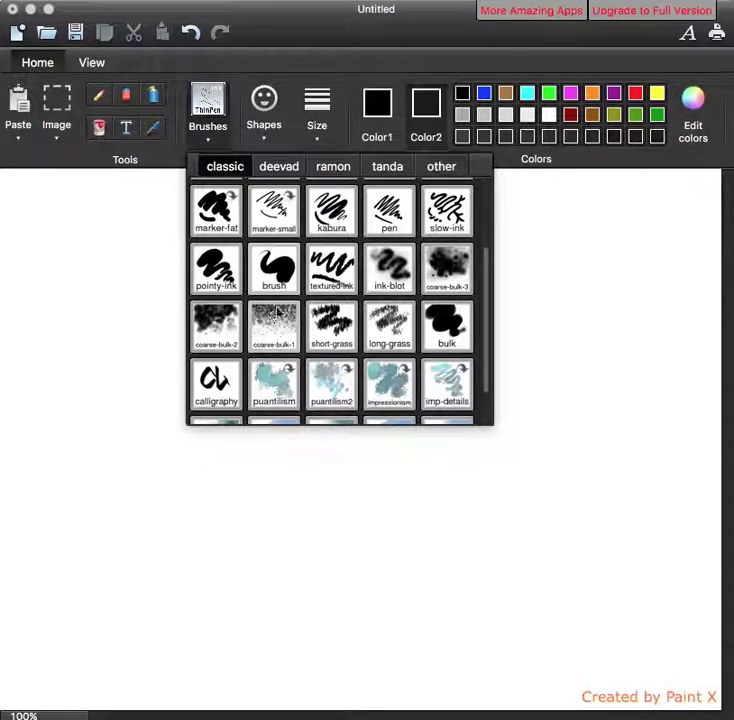
click(266, 210)
drag(287, 262, 241, 260)
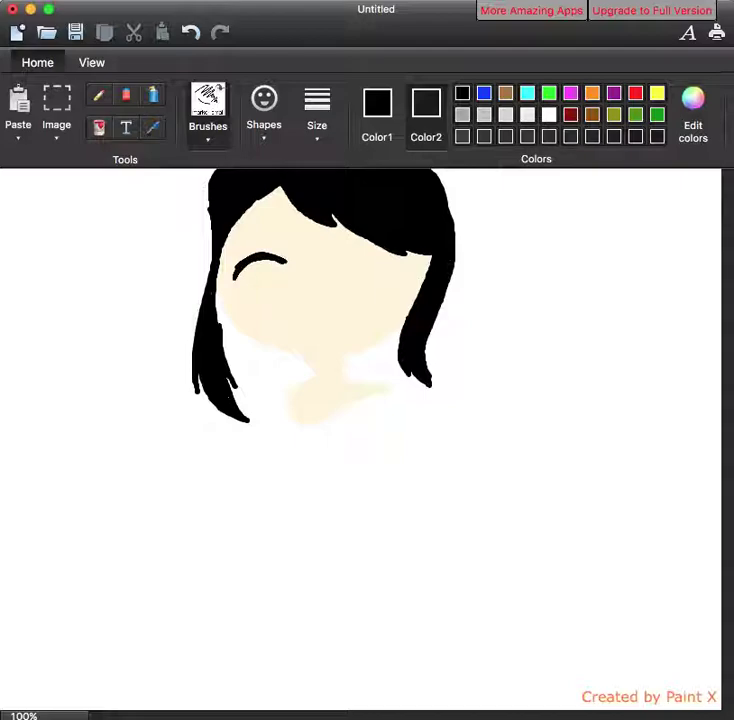
drag(239, 267, 222, 283)
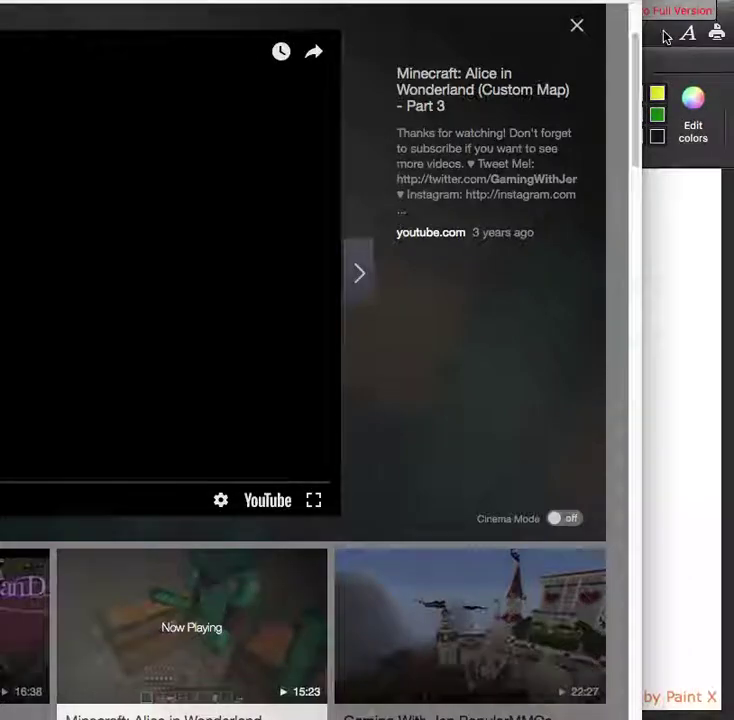
click(667, 33)
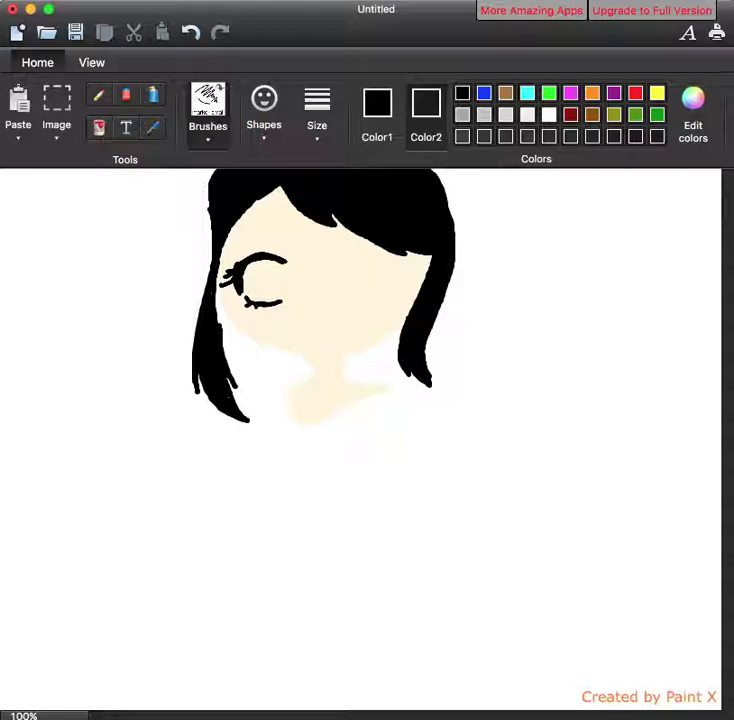
Step: Draw the right eye's upper and lower lash lines to match, and outline both irises in black
drag(334, 260, 354, 254)
drag(336, 300, 353, 301)
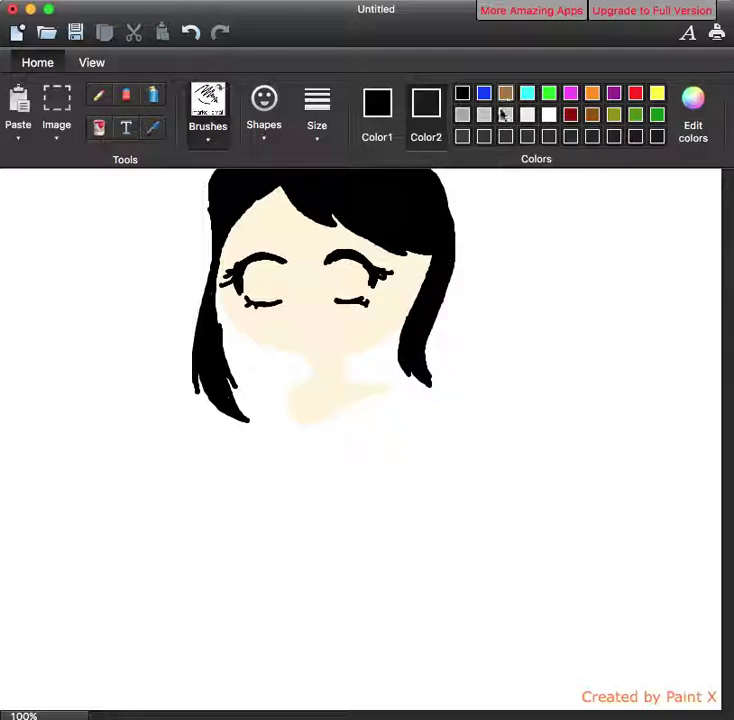
click(463, 137)
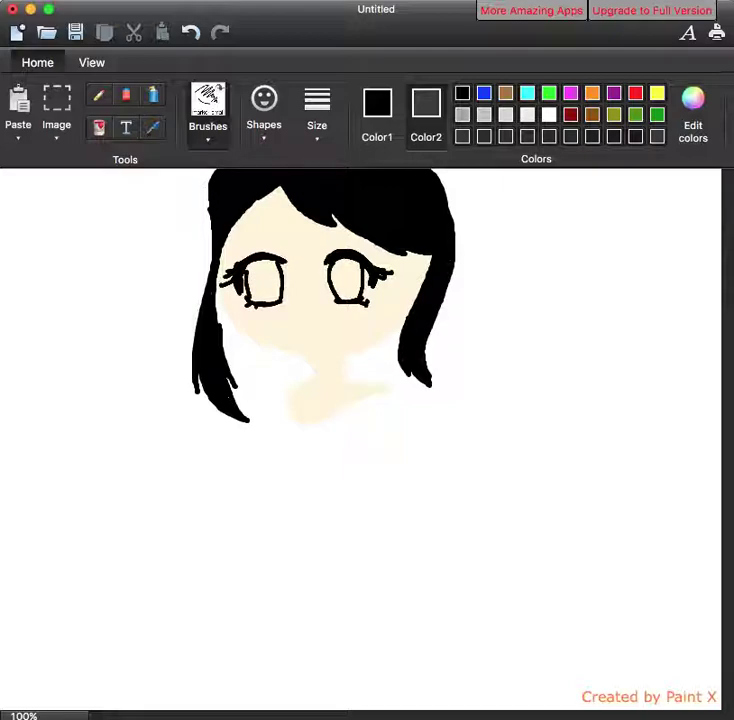
Step: Fill both irises with black and paint over the remaining gaps inside them
click(99, 127)
drag(265, 273, 262, 283)
drag(340, 278, 352, 285)
click(98, 95)
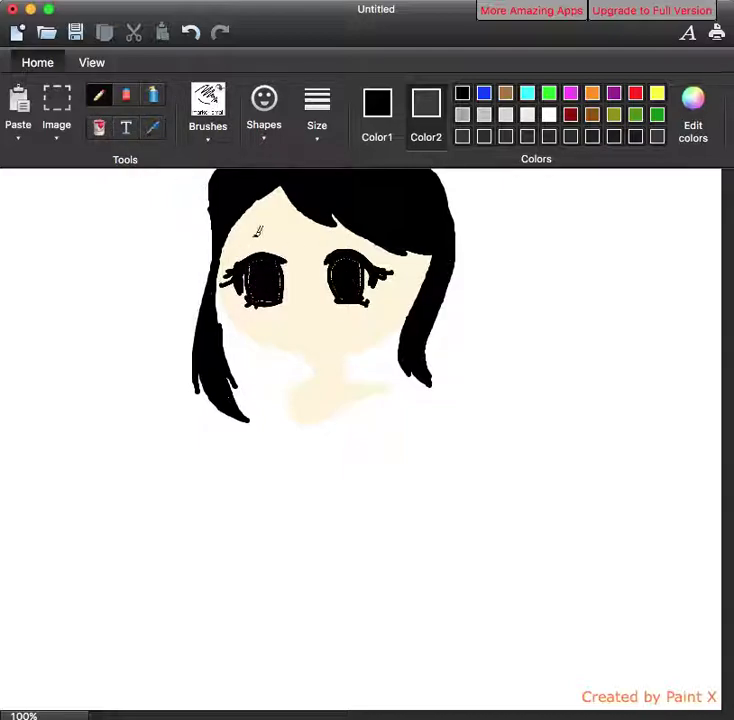
drag(255, 284, 280, 294)
mouse_move(339, 261)
mouse_down()
mouse_move(332, 281)
mouse_move(340, 296)
mouse_up()
Step: Set Color2 to medium grey and use the eraser to paint a grey oval in the lower half of each iris
click(462, 114)
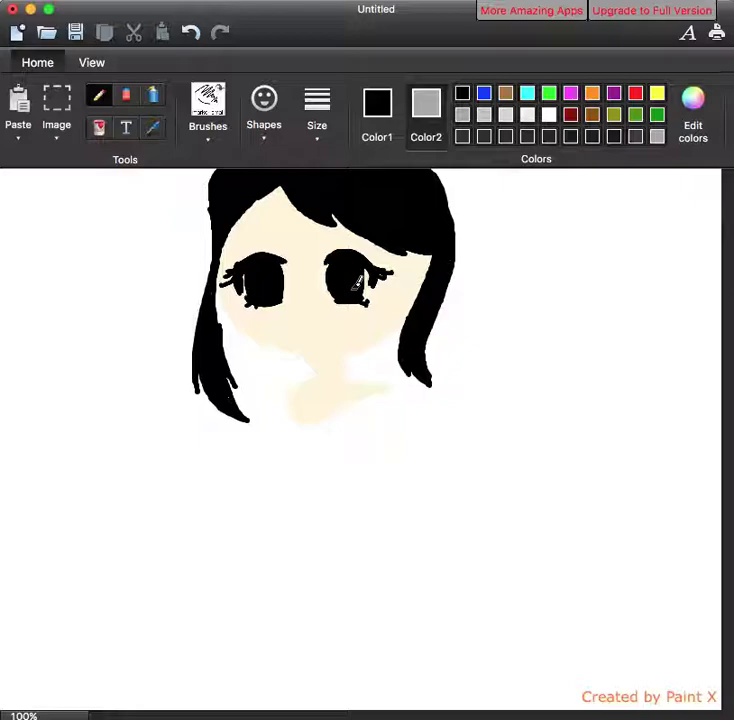
click(125, 95)
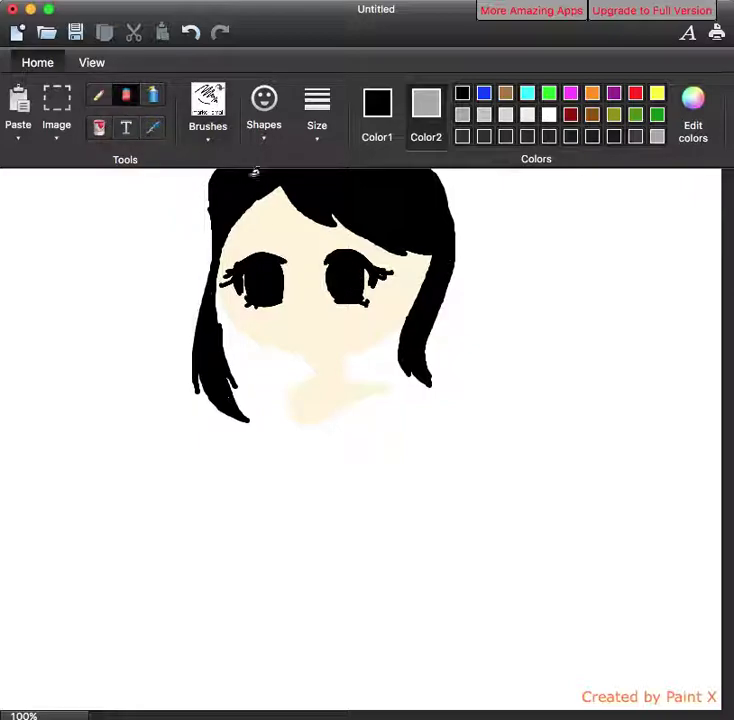
drag(344, 282, 348, 290)
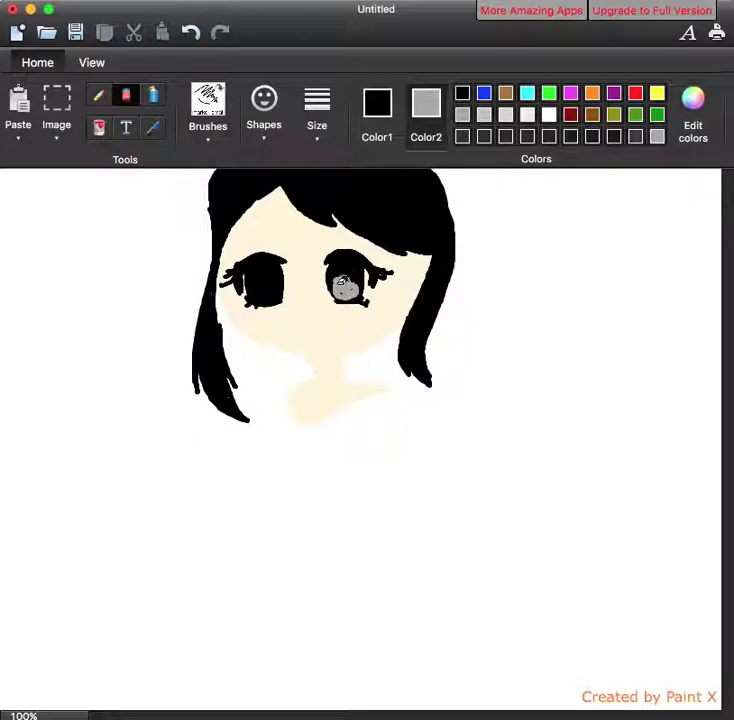
drag(362, 297, 356, 286)
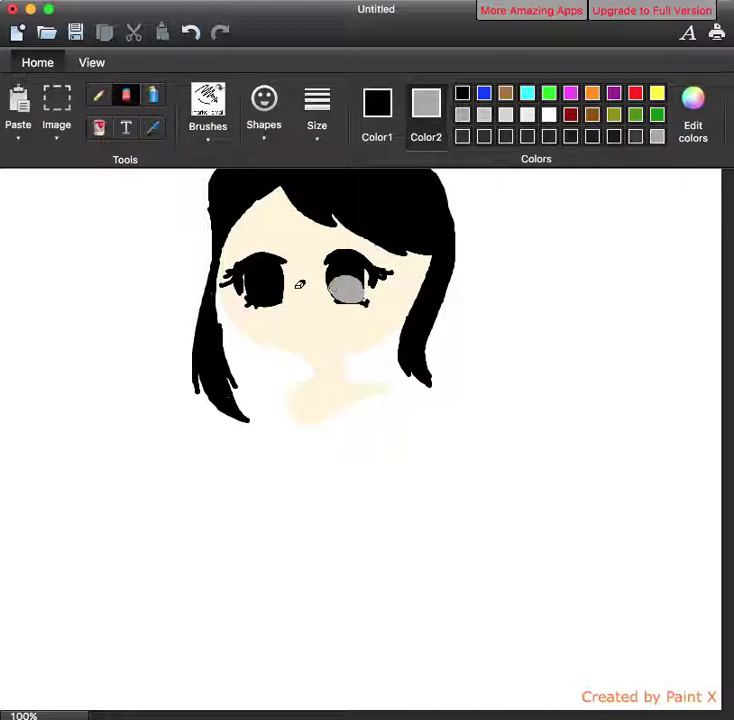
drag(279, 286, 276, 290)
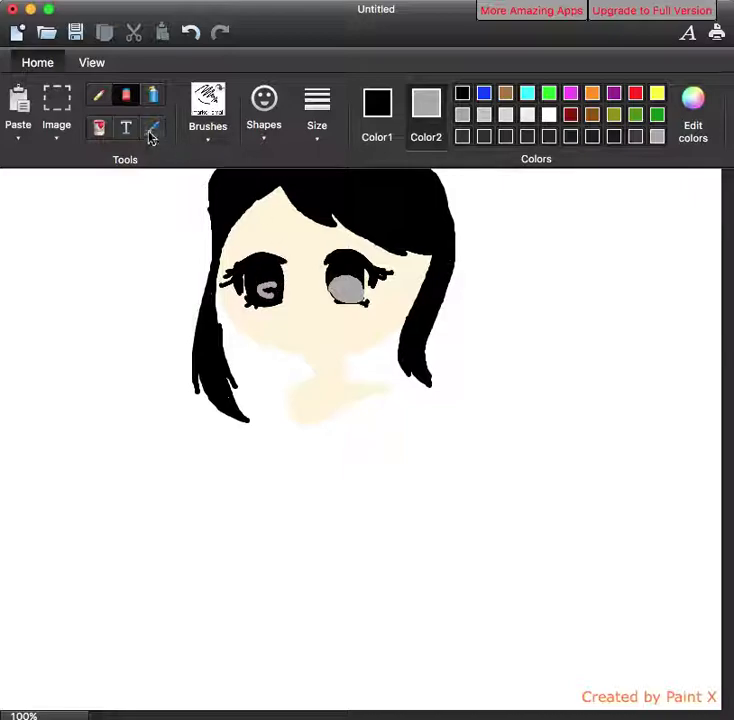
drag(288, 287, 279, 278)
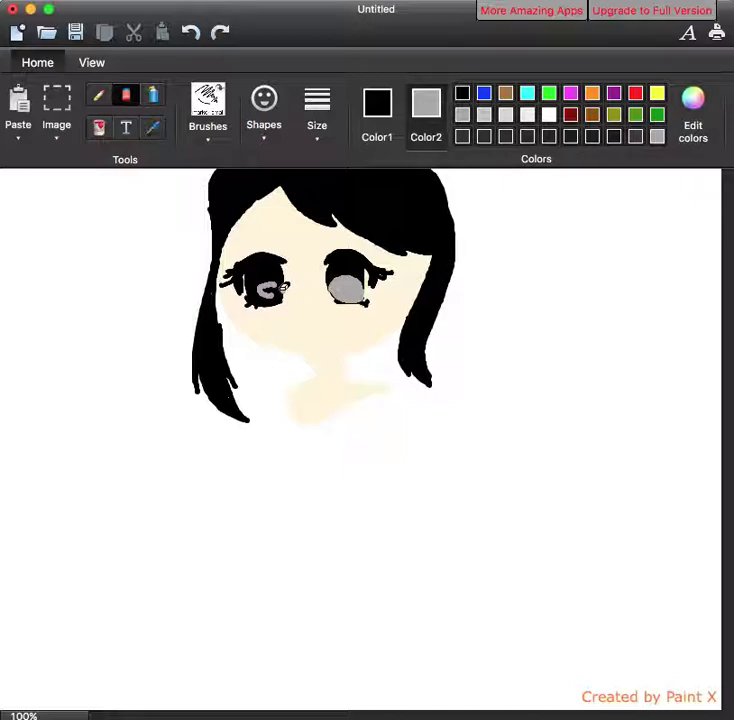
drag(285, 287, 267, 281)
drag(265, 285, 256, 295)
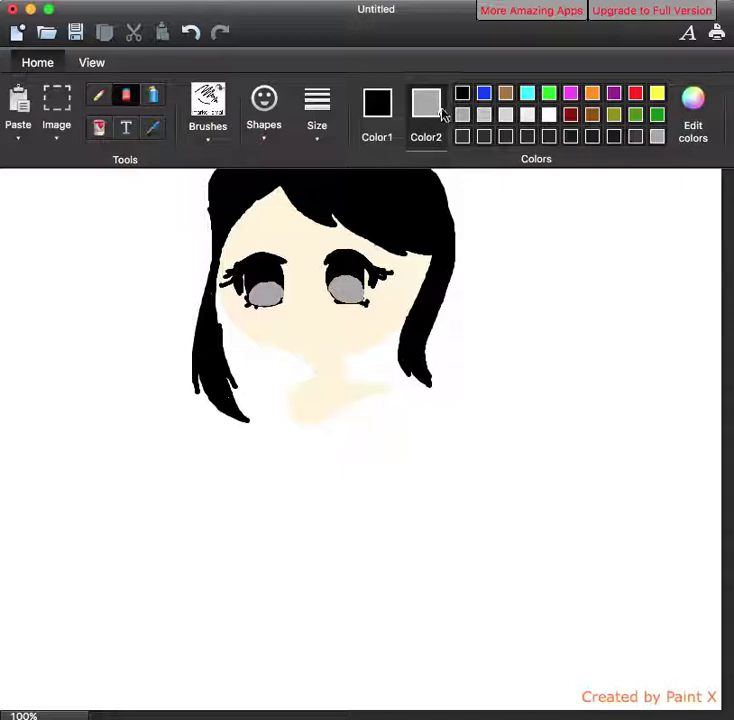
Step: Paint a small black pupil at the top of each grey iris oval, then add white highlights to both eyes
click(381, 106)
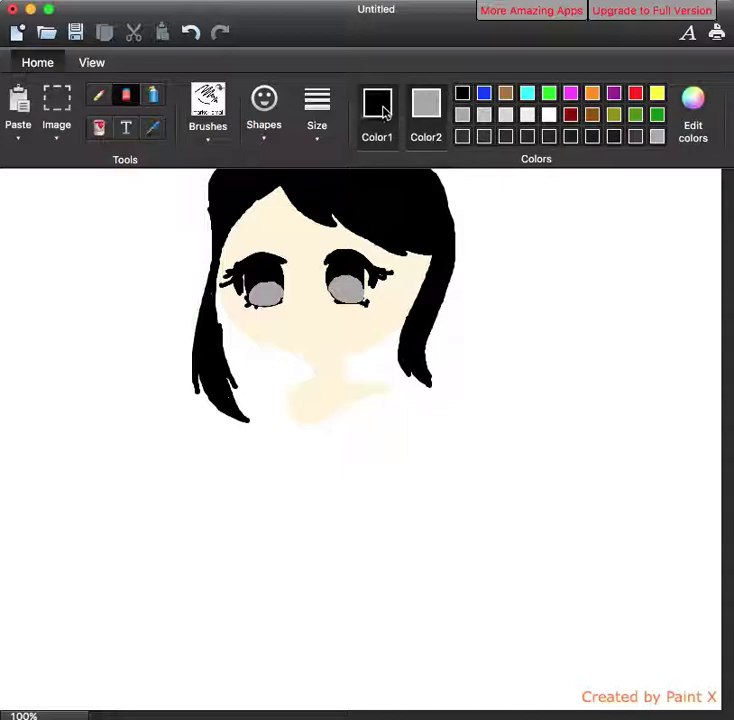
click(98, 96)
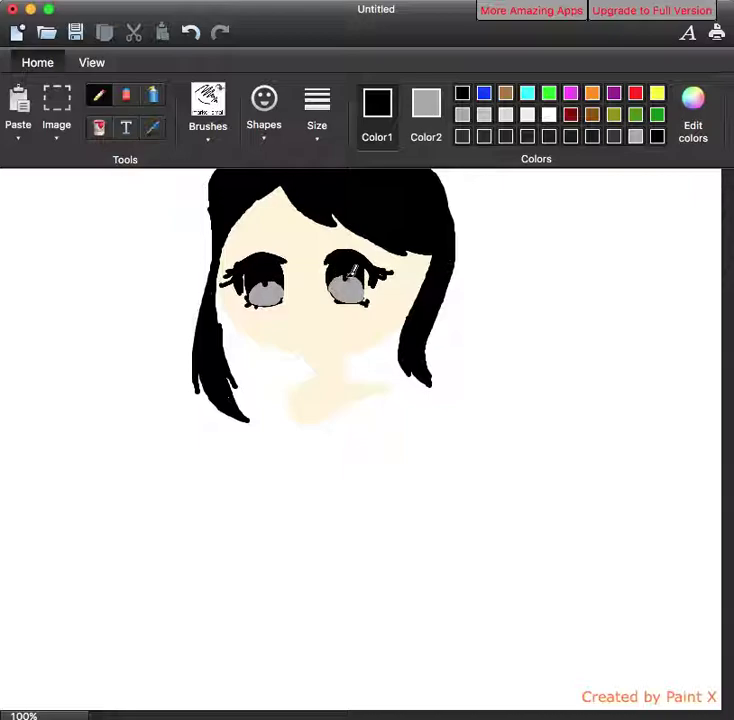
click(548, 115)
drag(258, 259, 260, 270)
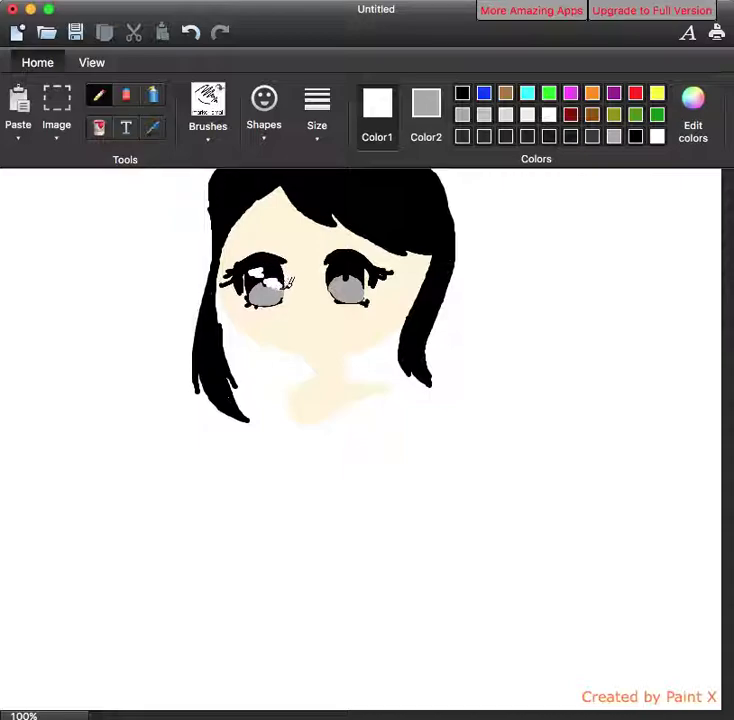
drag(345, 279, 349, 283)
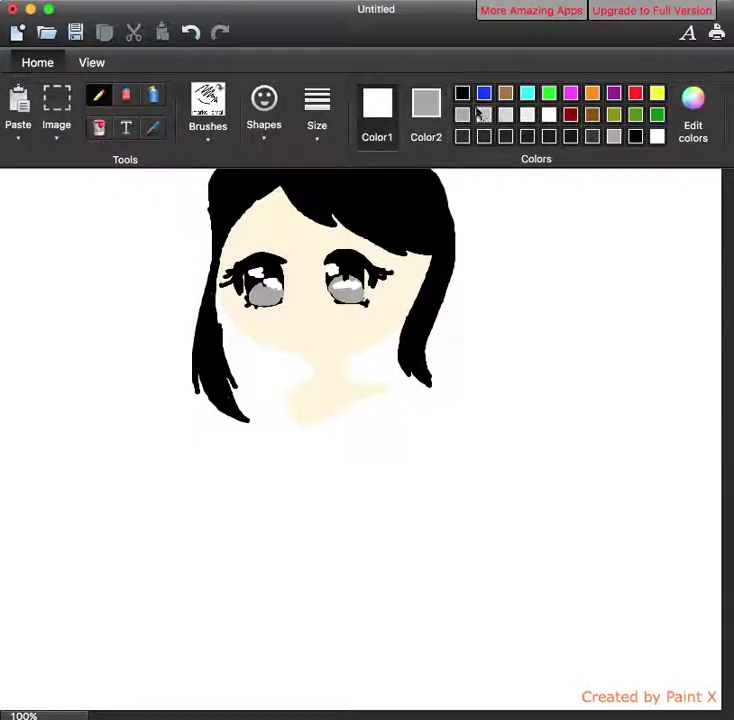
Step: Sample the face's cream colour, make it slightly more orange, and draw a small nose and mouth with it
click(154, 128)
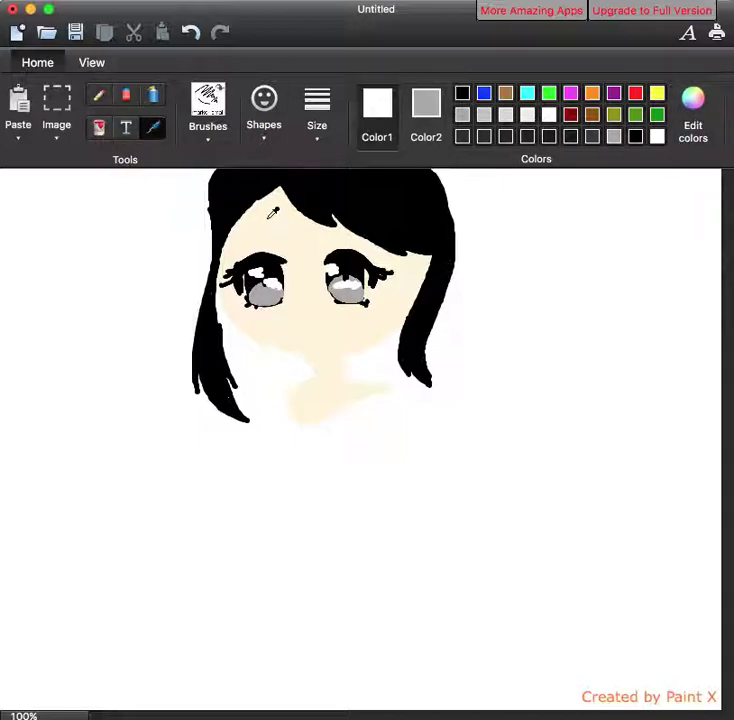
click(270, 216)
click(680, 126)
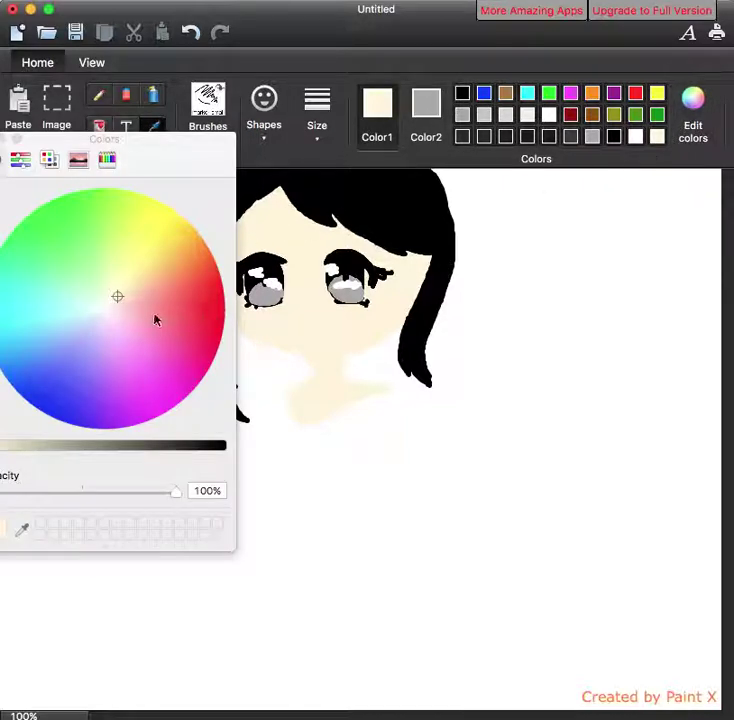
click(127, 295)
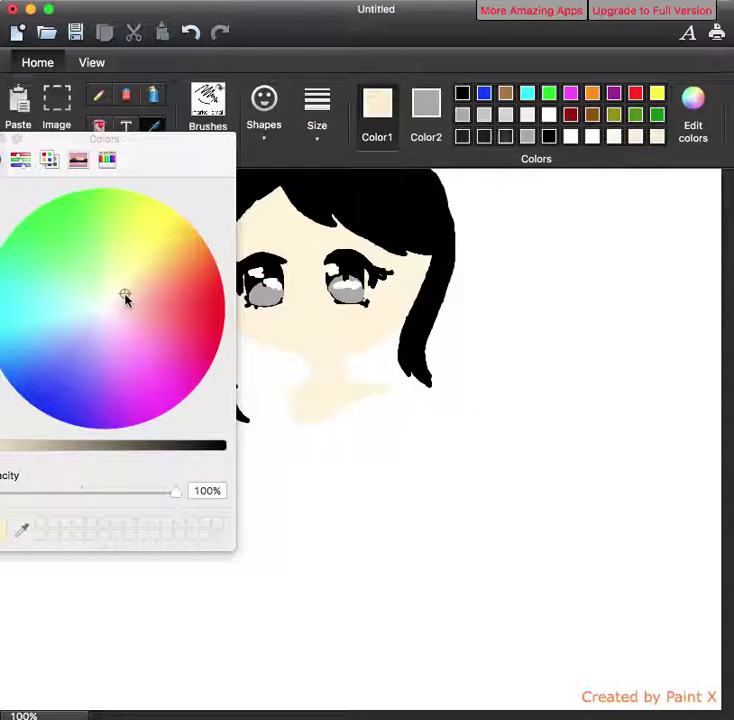
click(4, 146)
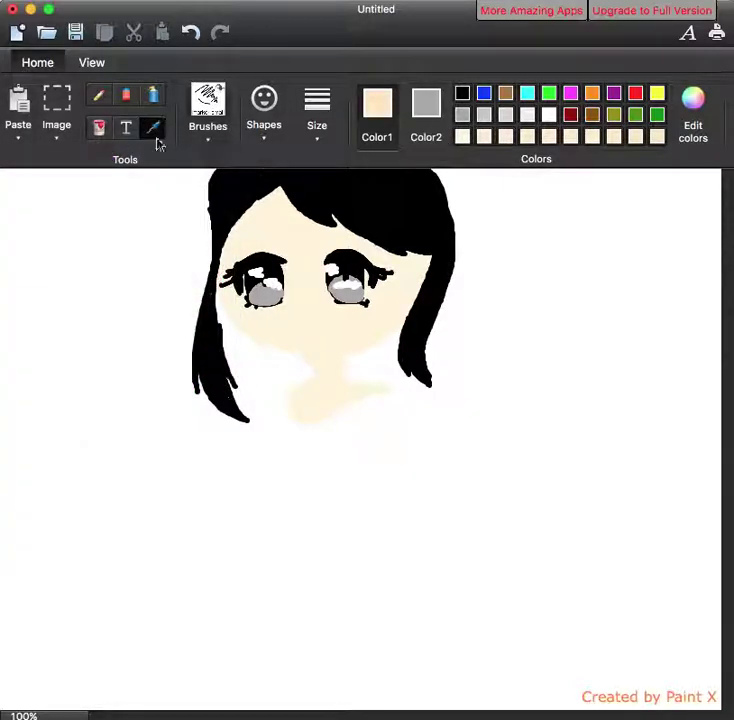
click(98, 96)
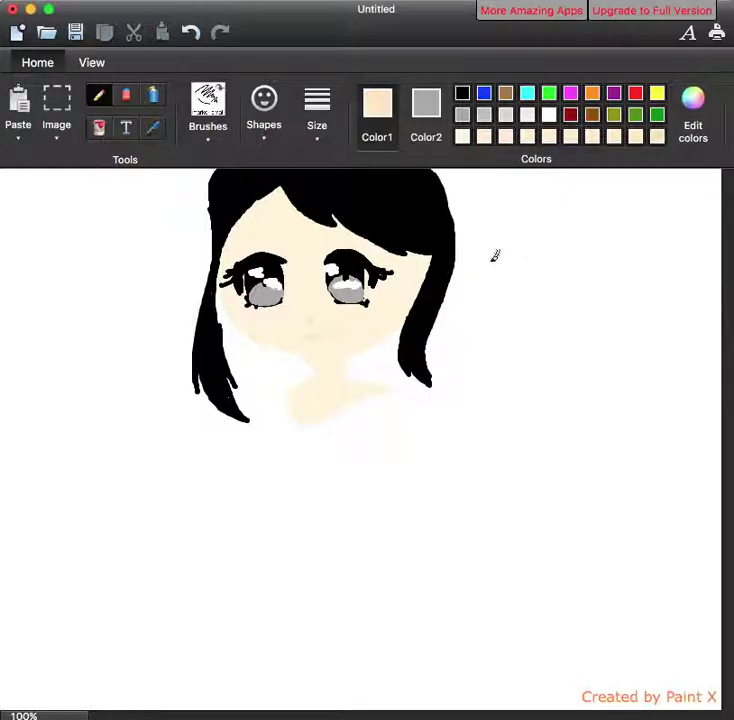
Step: Set Color1 to a pale cyan and outline a slanted turtleneck collar around the neck
click(527, 93)
click(688, 115)
drag(36, 312, 57, 315)
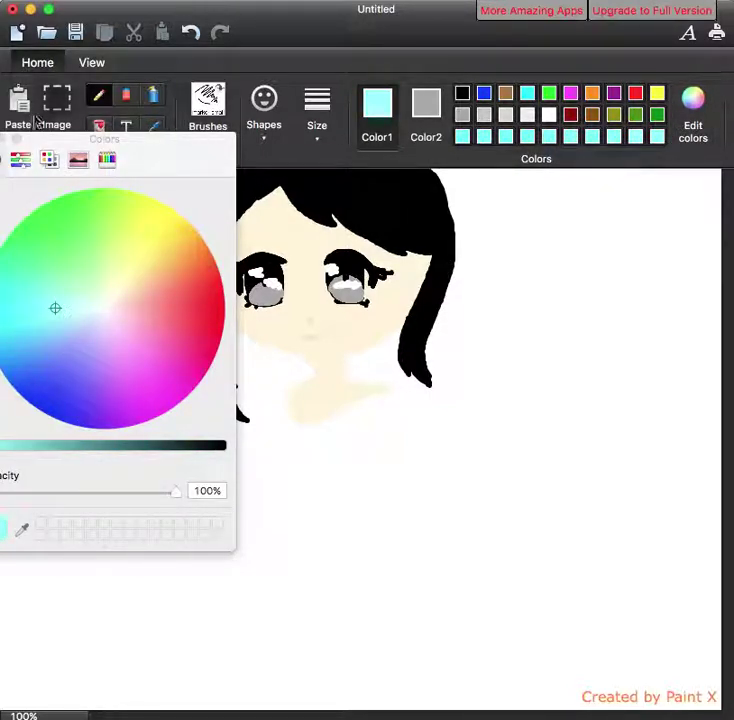
click(13, 139)
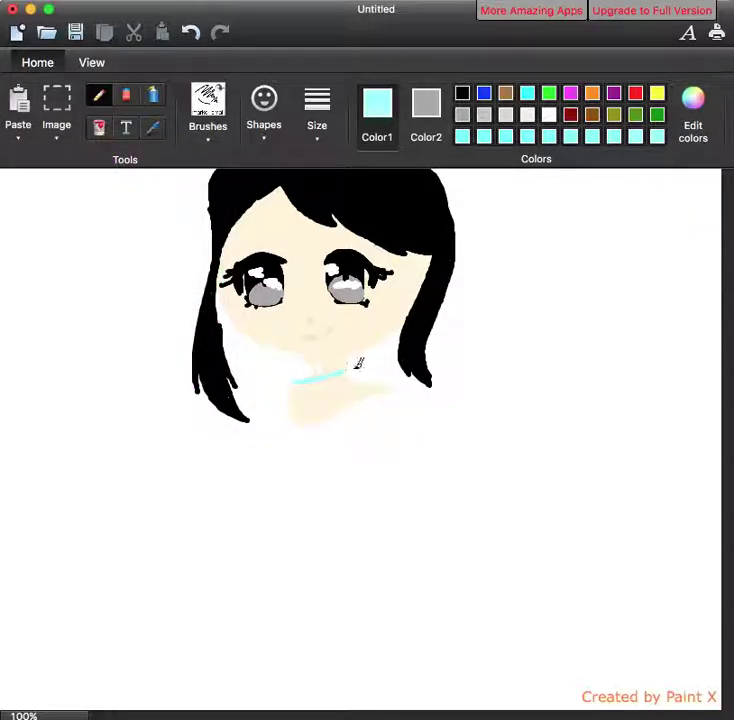
mouse_move(371, 397)
mouse_down()
mouse_move(316, 418)
mouse_move(303, 382)
mouse_up()
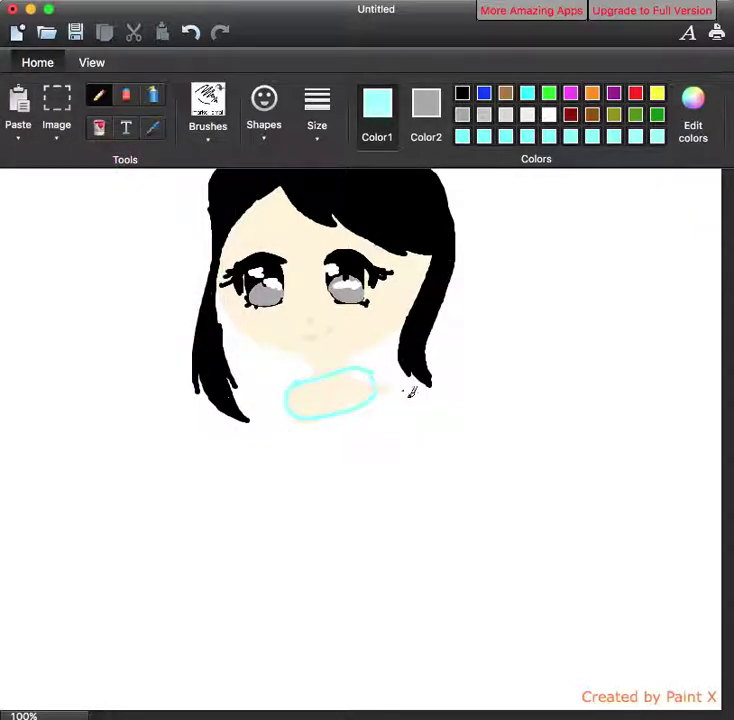
drag(368, 365, 388, 381)
Step: Try to erase the stray marks beside the collar's right end with the eraser
click(126, 95)
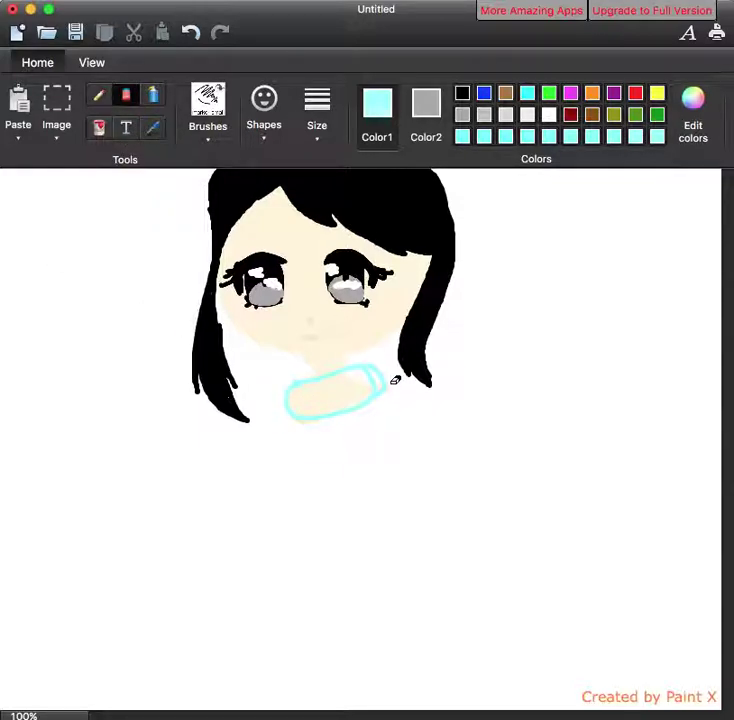
mouse_move(394, 407)
mouse_down()
mouse_move(390, 580)
mouse_move(413, 580)
mouse_move(519, 519)
mouse_up()
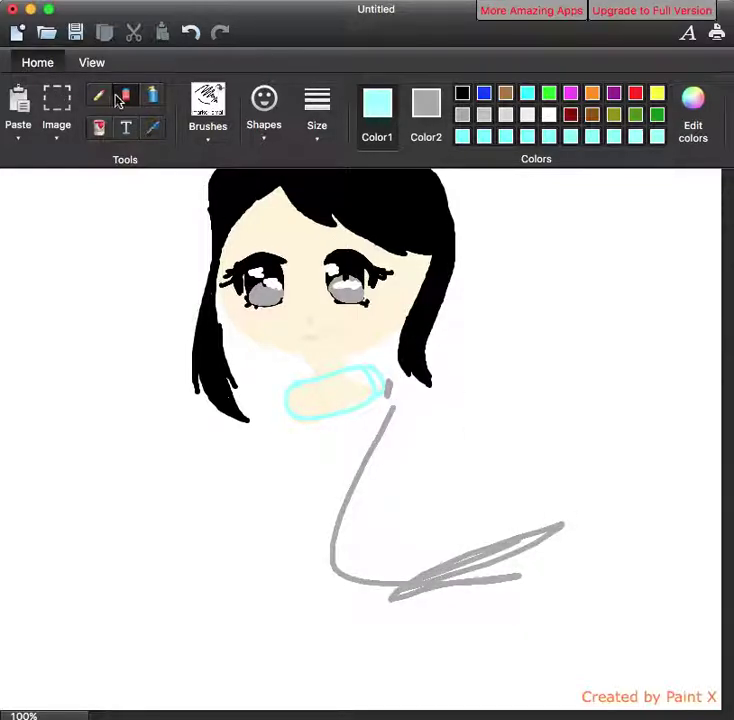
click(210, 120)
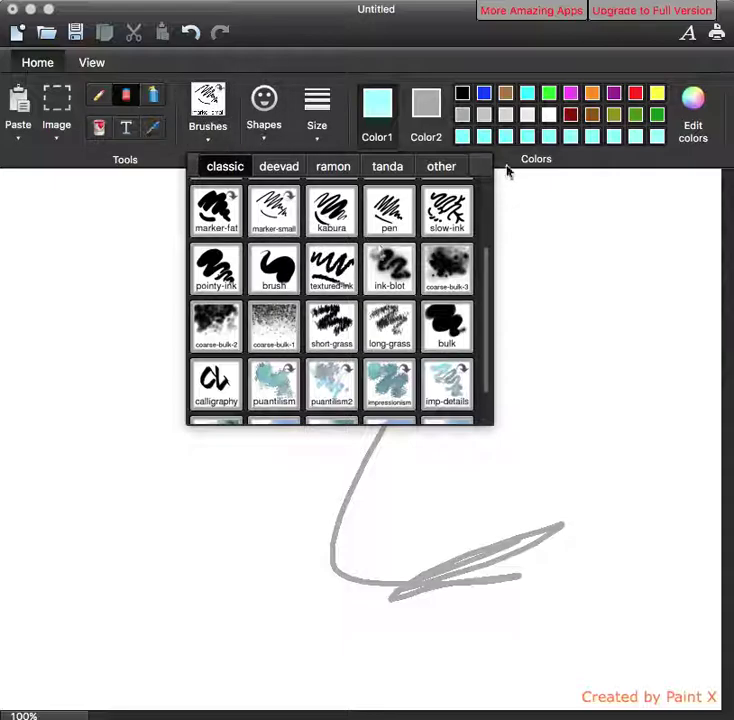
Step: Paint over the stray grey strokes beside and below the collar with white at brush size 9
click(98, 95)
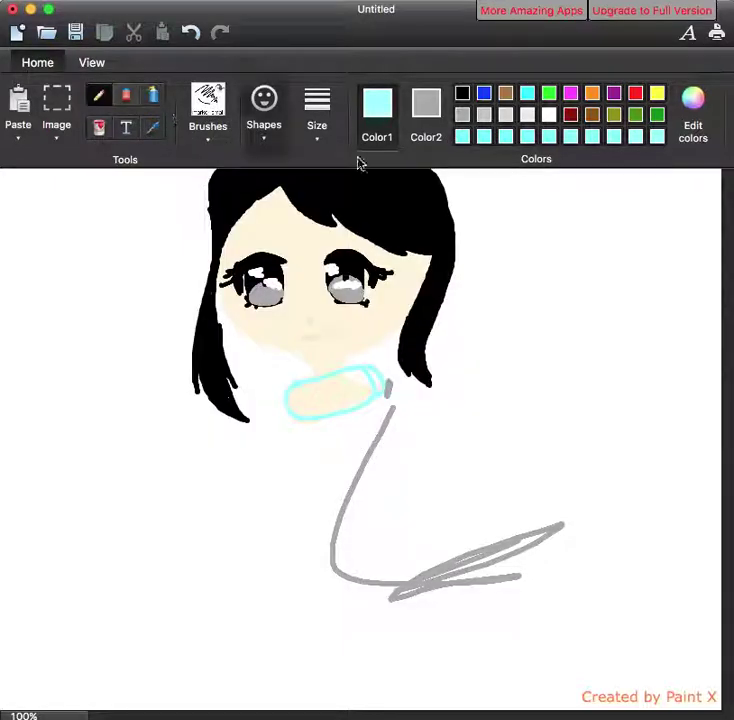
click(530, 118)
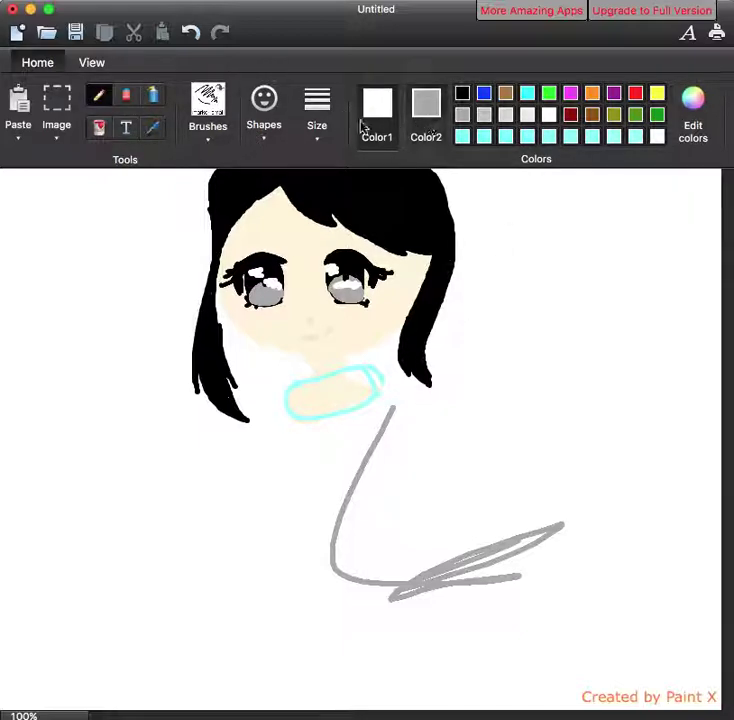
click(317, 115)
click(362, 268)
mouse_move(366, 455)
mouse_down()
mouse_move(360, 491)
mouse_move(379, 439)
mouse_move(339, 543)
mouse_move(346, 565)
mouse_move(358, 578)
mouse_move(350, 568)
mouse_move(364, 572)
mouse_move(360, 581)
mouse_move(409, 596)
mouse_move(438, 577)
mouse_move(478, 573)
mouse_move(501, 543)
mouse_move(534, 536)
mouse_move(519, 552)
mouse_move(447, 573)
mouse_up()
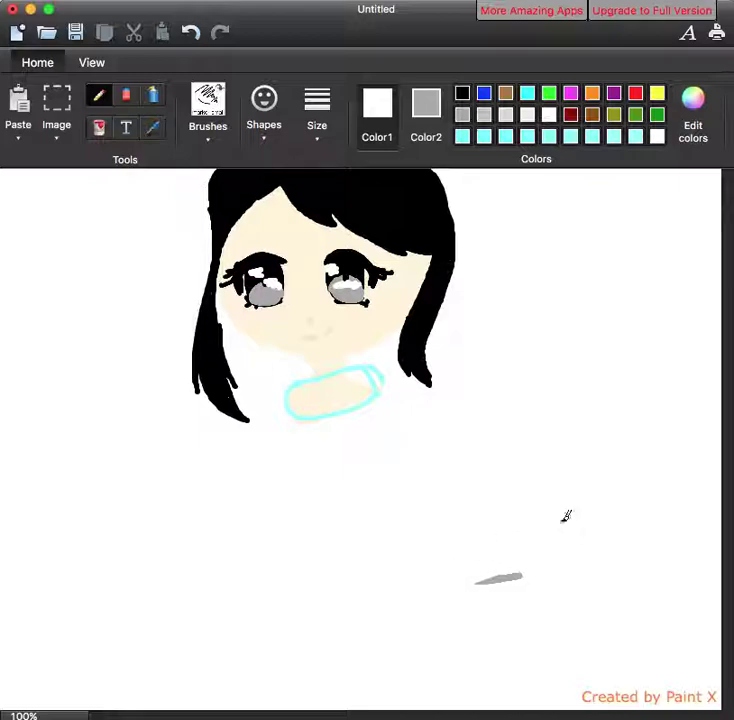
drag(506, 571, 494, 574)
Step: Fill the collar with pale cyan strokes, then adjust the cyan slightly and brush over the collar again
click(524, 137)
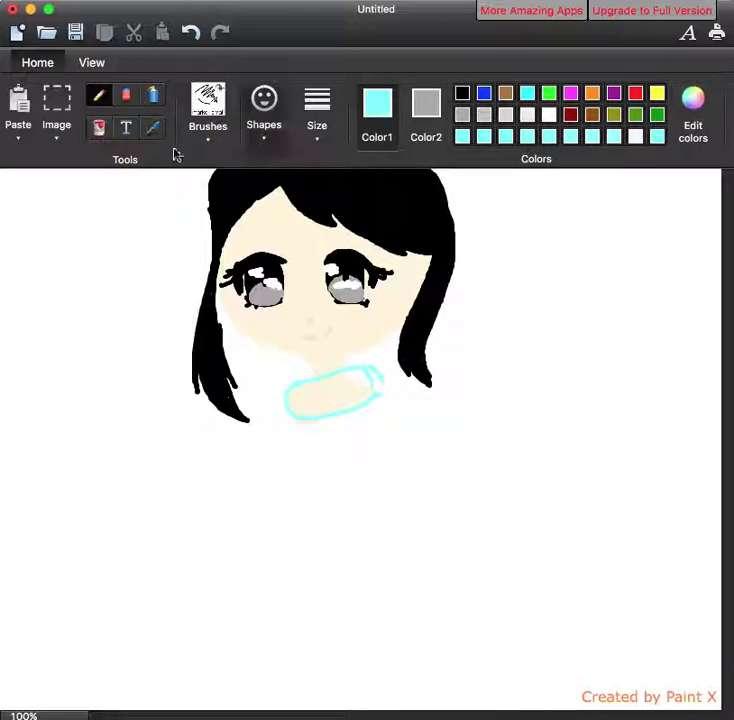
mouse_move(303, 387)
mouse_down()
mouse_move(297, 396)
mouse_move(300, 389)
mouse_move(303, 405)
mouse_move(346, 402)
mouse_move(313, 390)
mouse_move(314, 379)
mouse_move(366, 366)
mouse_move(377, 373)
mouse_move(360, 395)
mouse_move(320, 408)
mouse_move(367, 375)
mouse_move(349, 393)
mouse_up()
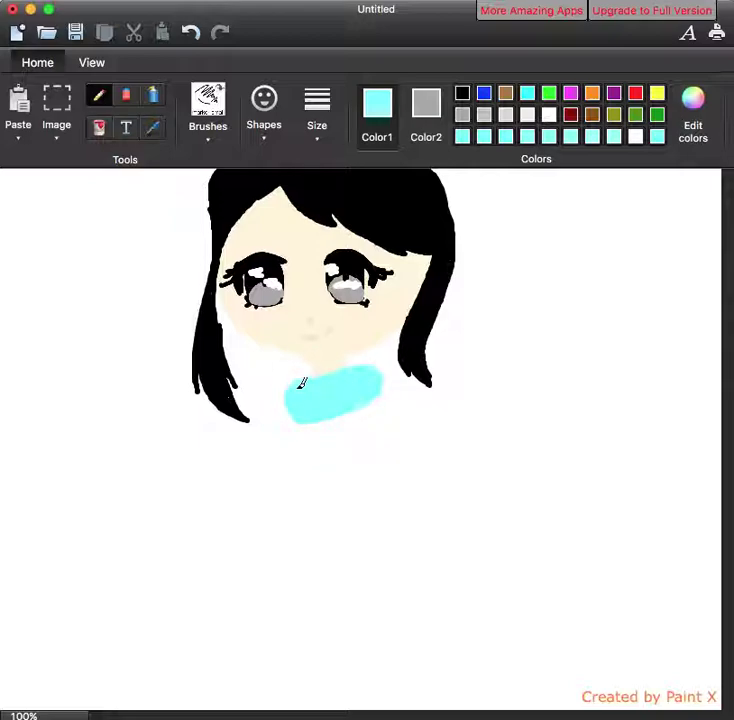
click(690, 123)
drag(48, 322, 51, 309)
click(1, 139)
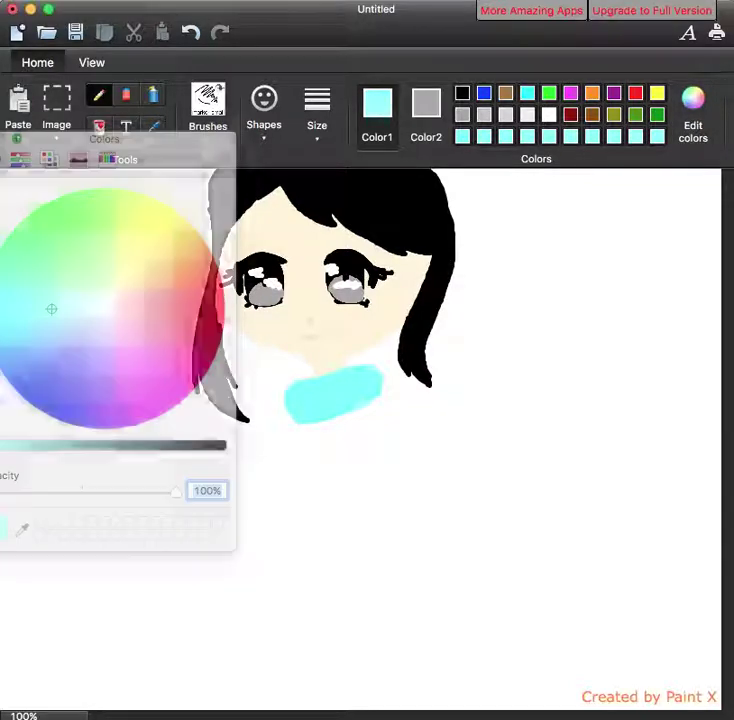
mouse_move(331, 400)
mouse_down()
mouse_move(299, 400)
mouse_move(344, 392)
mouse_move(357, 378)
mouse_move(314, 392)
mouse_up()
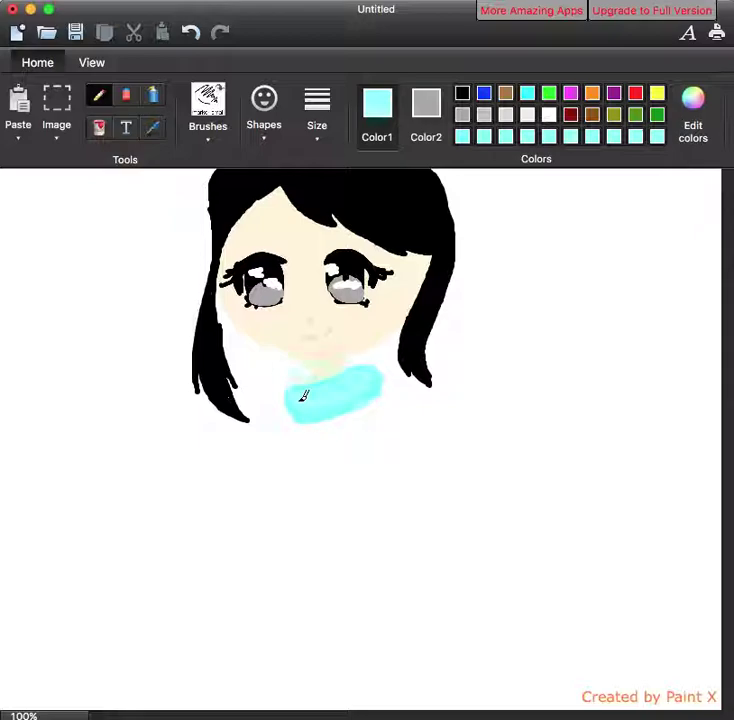
Step: Set Color1 to the Sky pencil colour and draw curved rib lines across the collar at brush size 2
click(686, 118)
click(107, 159)
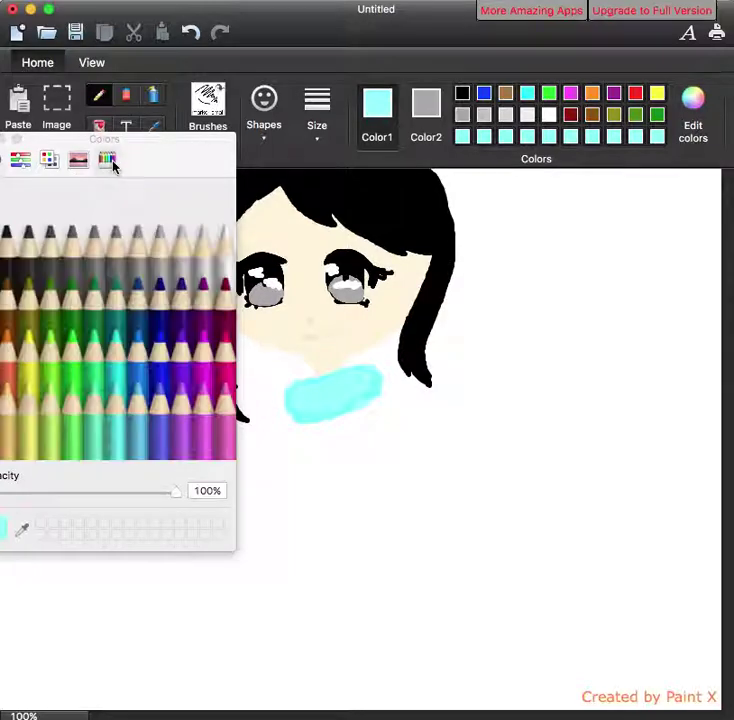
click(136, 436)
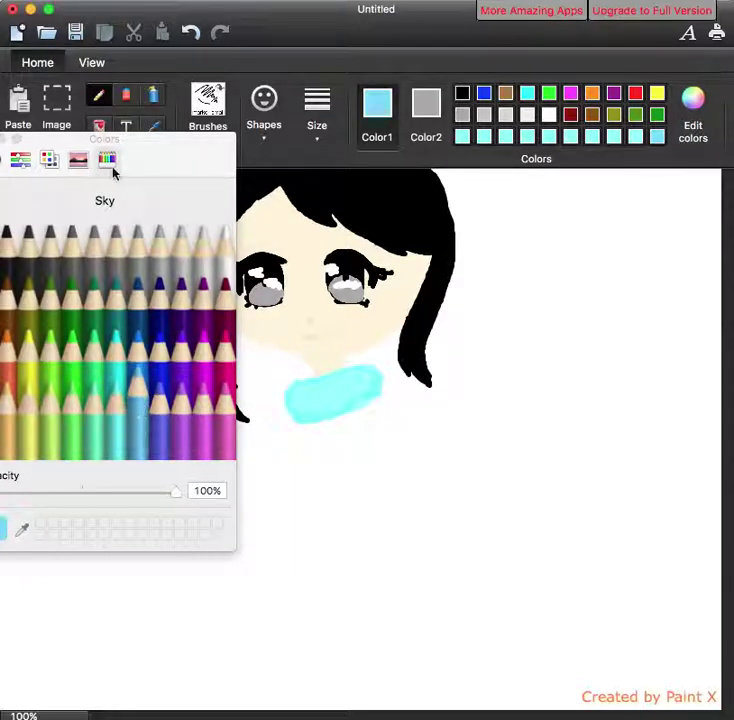
click(1, 140)
click(317, 108)
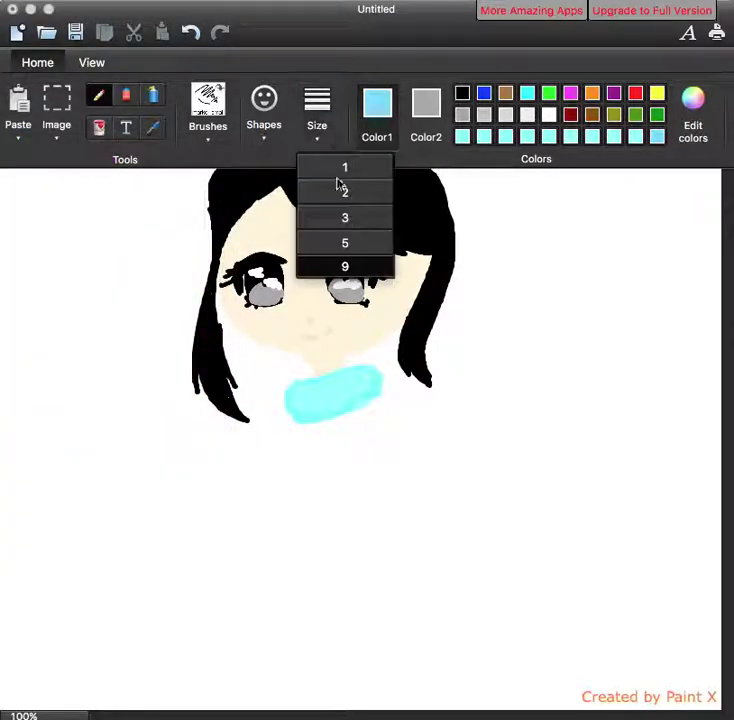
click(345, 197)
mouse_move(310, 383)
mouse_down()
mouse_move(318, 416)
mouse_move(326, 378)
mouse_move(330, 408)
mouse_move(345, 370)
mouse_move(355, 406)
mouse_move(372, 393)
mouse_up()
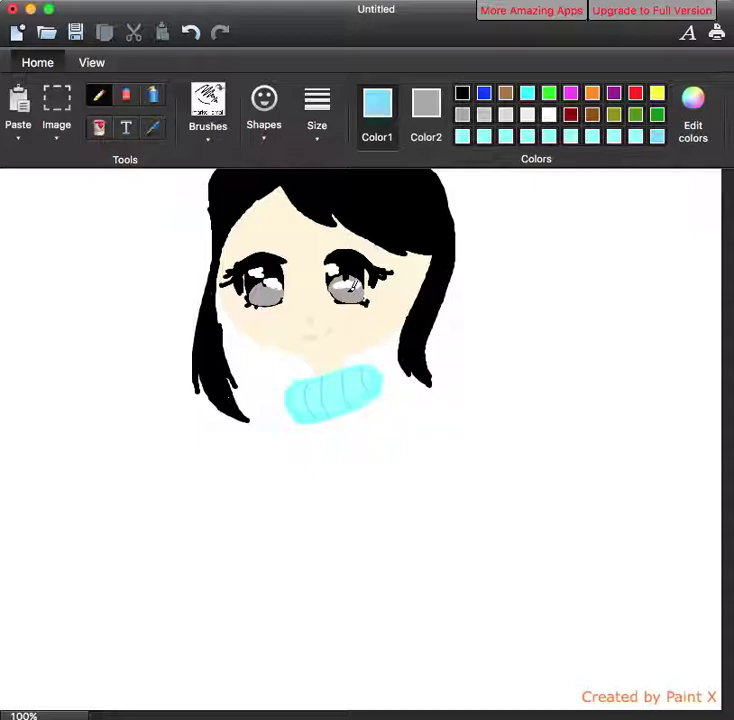
Step: Sample the collar's pale cyan and draw the right sleeve's outer edge down from the collar, using brush size 5
click(153, 128)
click(297, 383)
click(98, 95)
drag(430, 460, 473, 527)
click(313, 145)
click(370, 242)
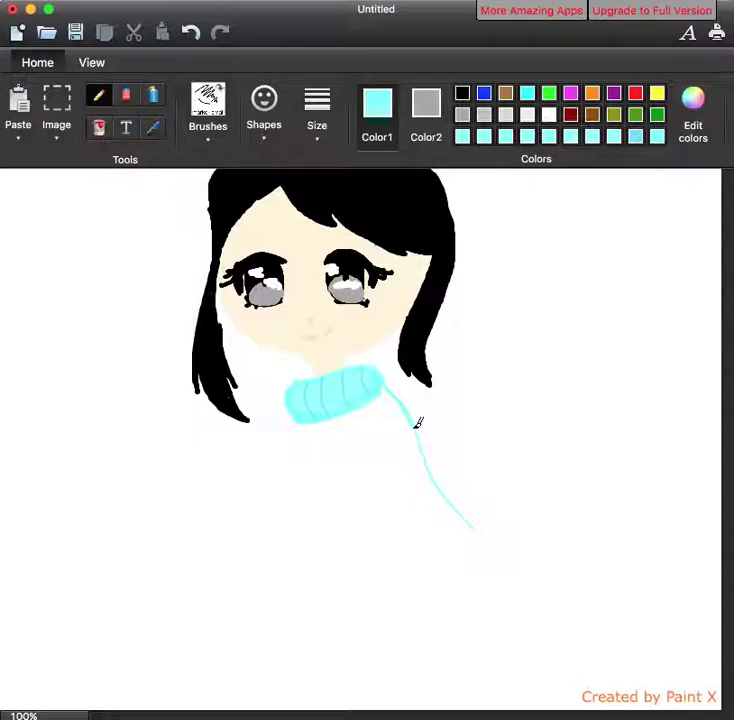
mouse_move(420, 438)
mouse_down()
mouse_move(408, 415)
mouse_move(441, 482)
mouse_move(466, 512)
mouse_up()
Step: Outline the sweater's body and left sleeve in pale cyan, and close both sleeves with narrow cuffs
drag(393, 413, 412, 530)
mouse_move(297, 432)
mouse_down()
mouse_move(283, 483)
mouse_move(295, 546)
mouse_move(403, 562)
mouse_move(417, 530)
mouse_move(460, 554)
mouse_move(478, 537)
mouse_move(465, 552)
mouse_move(480, 543)
mouse_up()
mouse_move(293, 418)
mouse_down()
mouse_move(254, 462)
mouse_move(264, 518)
mouse_move(282, 522)
mouse_up()
mouse_move(234, 506)
mouse_down()
mouse_move(272, 527)
mouse_move(259, 523)
mouse_up()
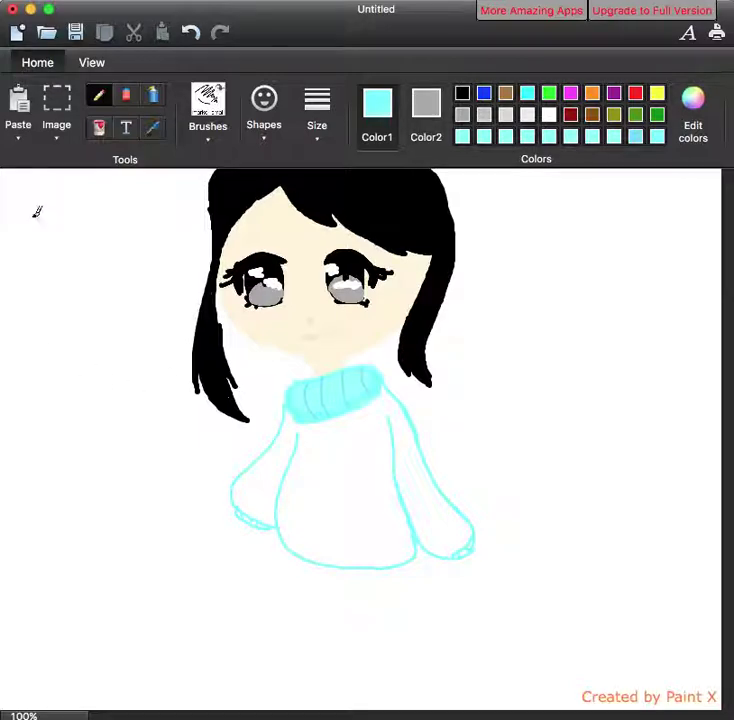
Step: Fill the sweater's body and sleeves with pale cyan and brush over the remaining white gaps at the cuffs
click(150, 133)
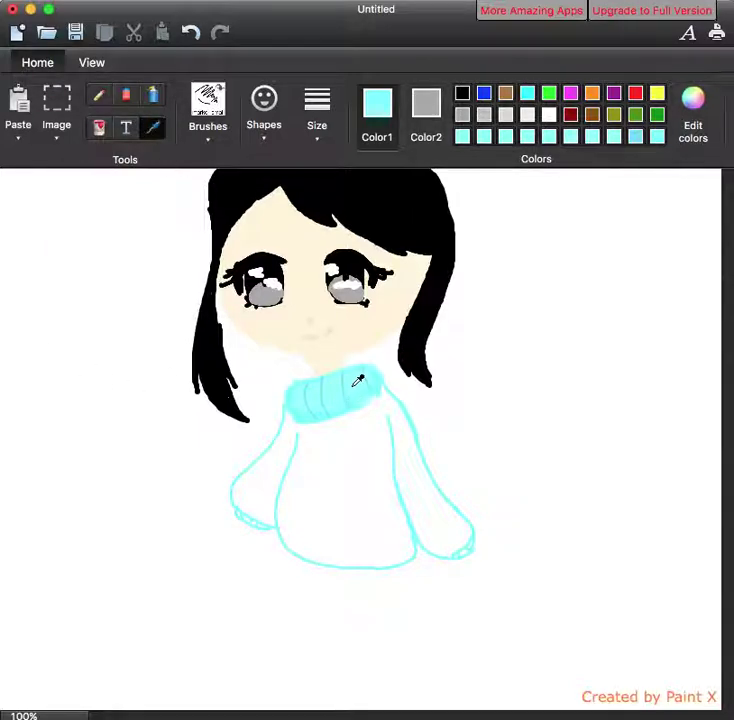
click(98, 126)
click(350, 454)
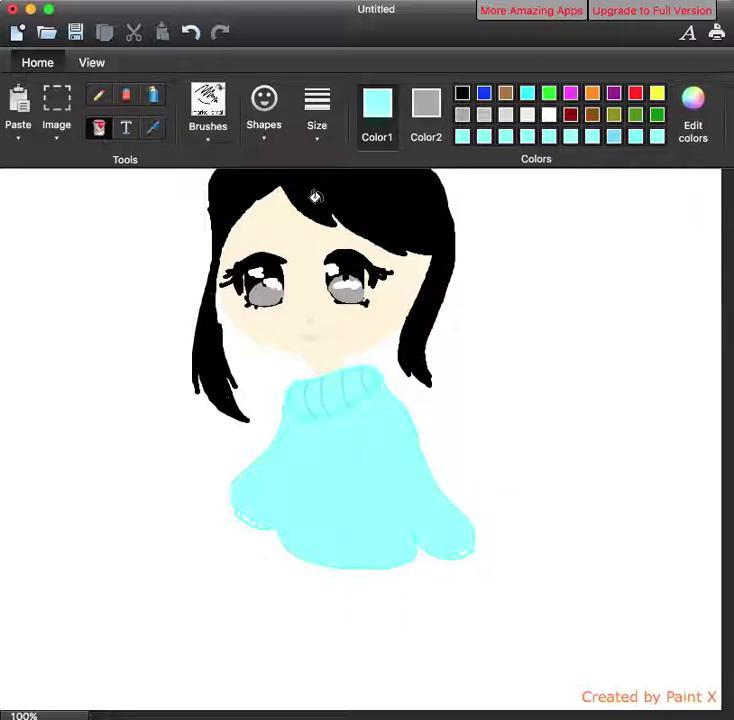
click(98, 97)
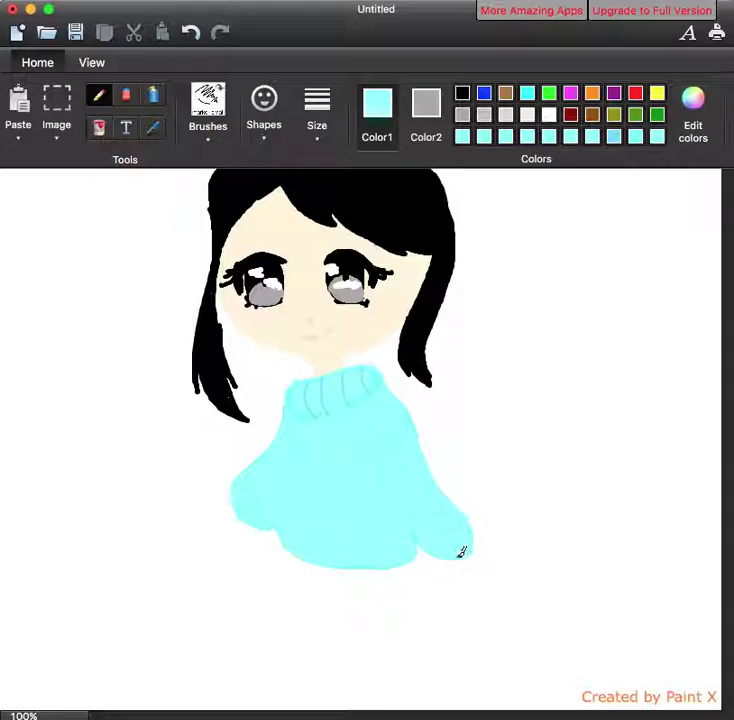
drag(470, 549, 430, 558)
Step: Sample the cream skin colour from the face and draw small hands below the two sweater cuffs
click(153, 127)
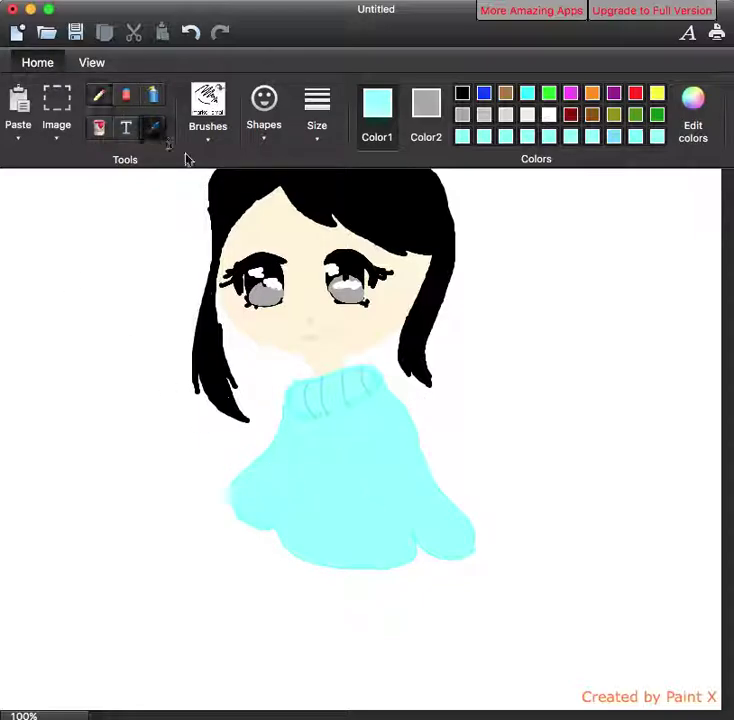
click(274, 215)
click(98, 95)
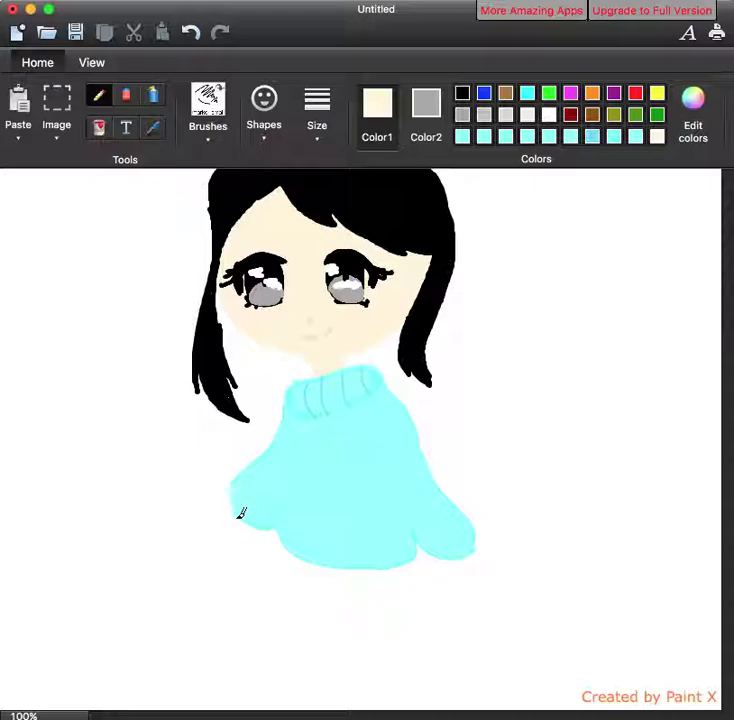
mouse_move(238, 521)
mouse_down()
mouse_move(231, 539)
mouse_move(248, 560)
mouse_move(251, 531)
mouse_up()
mouse_move(453, 561)
mouse_down()
mouse_move(471, 577)
mouse_move(467, 562)
mouse_move(480, 587)
mouse_up()
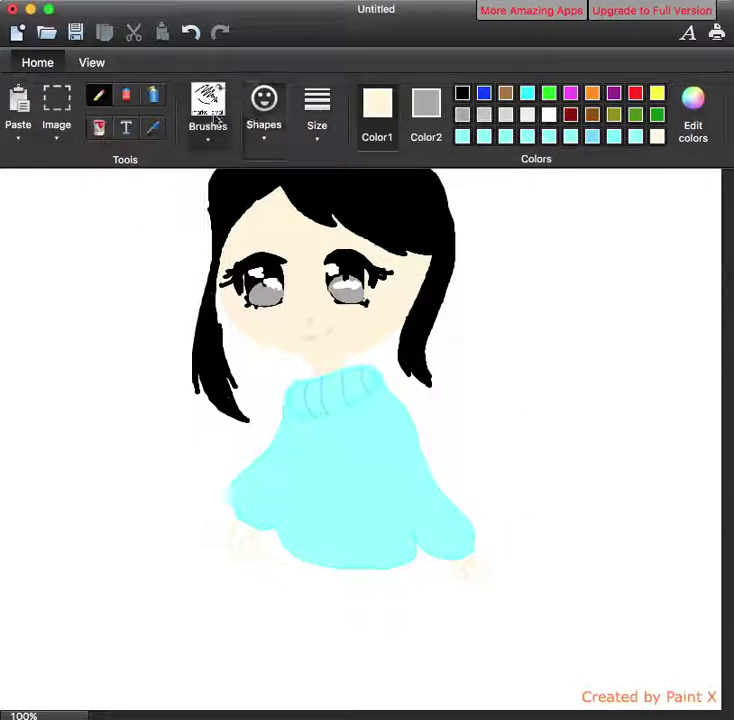
Step: Set the brush size to 5 and thicken the fingers of both hands in the cream skin colour
click(328, 134)
click(367, 230)
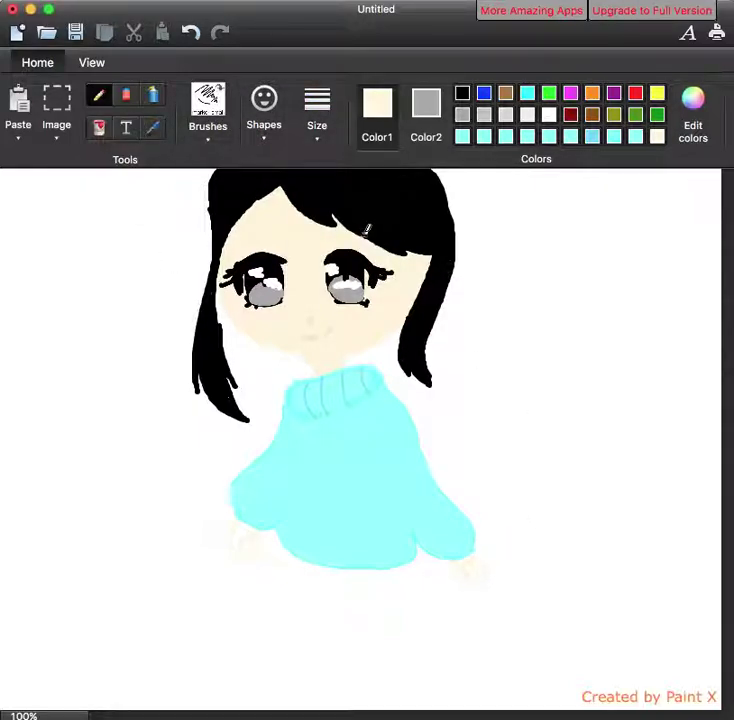
click(312, 118)
click(353, 237)
mouse_move(241, 544)
mouse_down()
mouse_move(247, 529)
mouse_move(256, 534)
mouse_move(242, 525)
mouse_move(244, 548)
mouse_move(238, 540)
mouse_move(246, 521)
mouse_move(240, 526)
mouse_up()
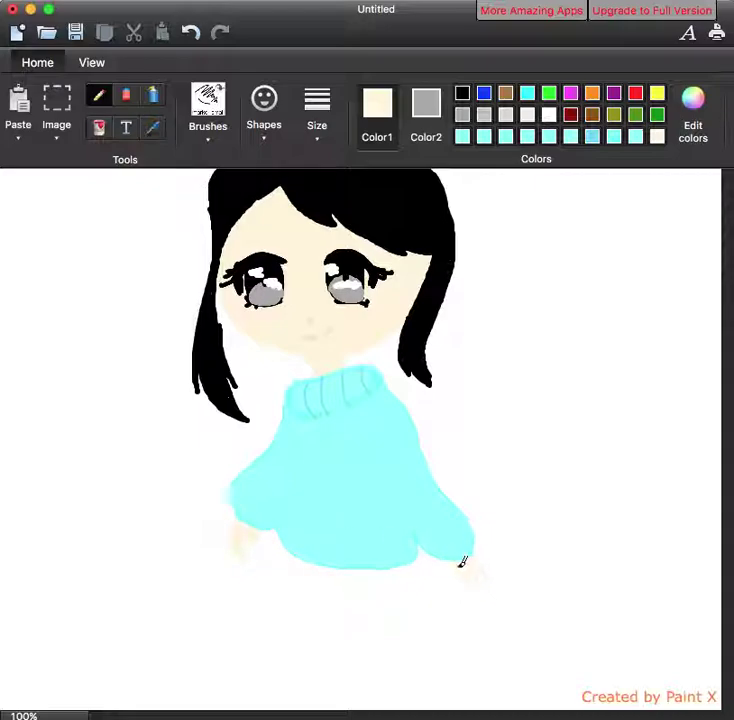
mouse_move(464, 575)
mouse_down()
mouse_move(470, 558)
mouse_move(460, 567)
mouse_move(483, 562)
mouse_move(483, 577)
mouse_up()
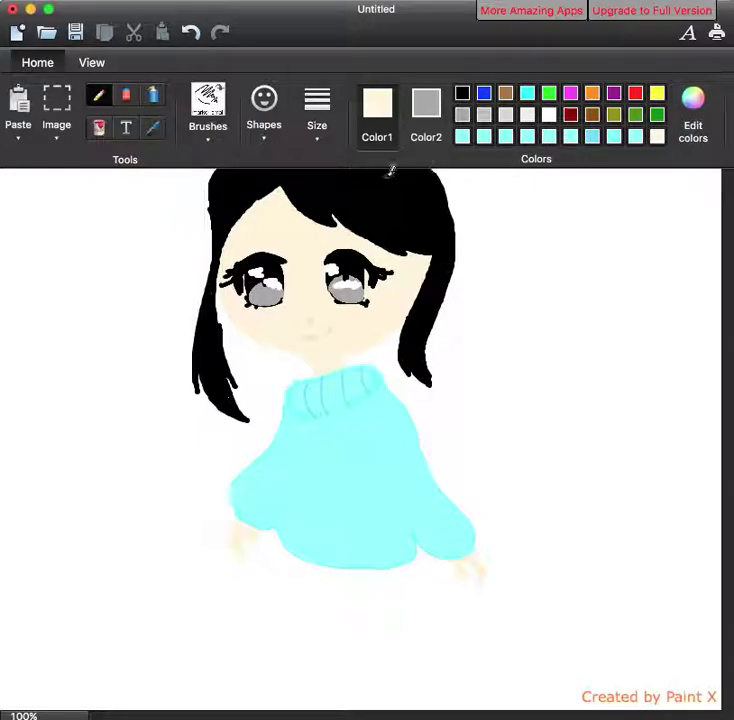
Step: Set Color1 to black and outline the back hair on both sides, between the front locks and the sweater
click(461, 95)
drag(204, 375, 186, 491)
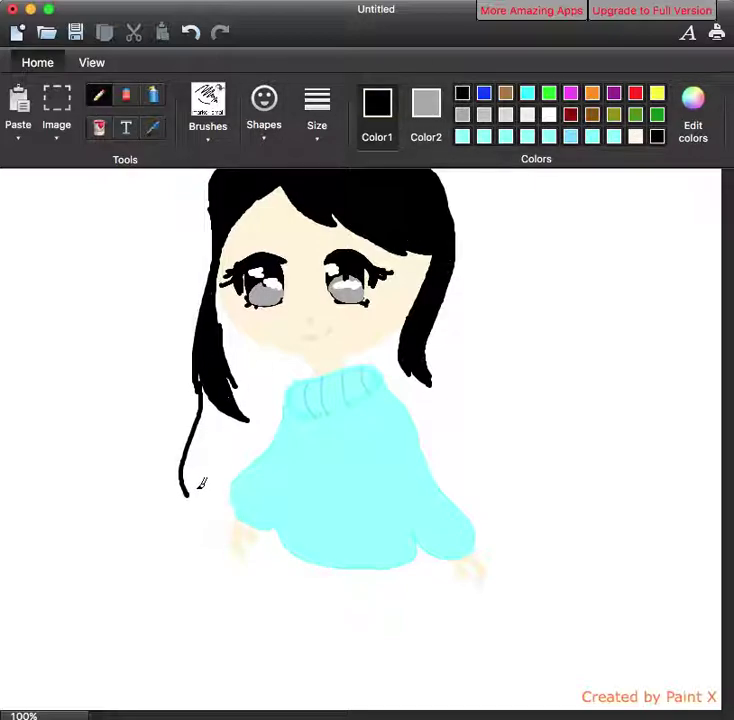
key(super+z)
drag(235, 365, 285, 405)
mouse_move(450, 290)
mouse_down()
mouse_move(454, 328)
mouse_move(479, 356)
mouse_move(476, 371)
mouse_move(471, 354)
mouse_move(430, 422)
mouse_up()
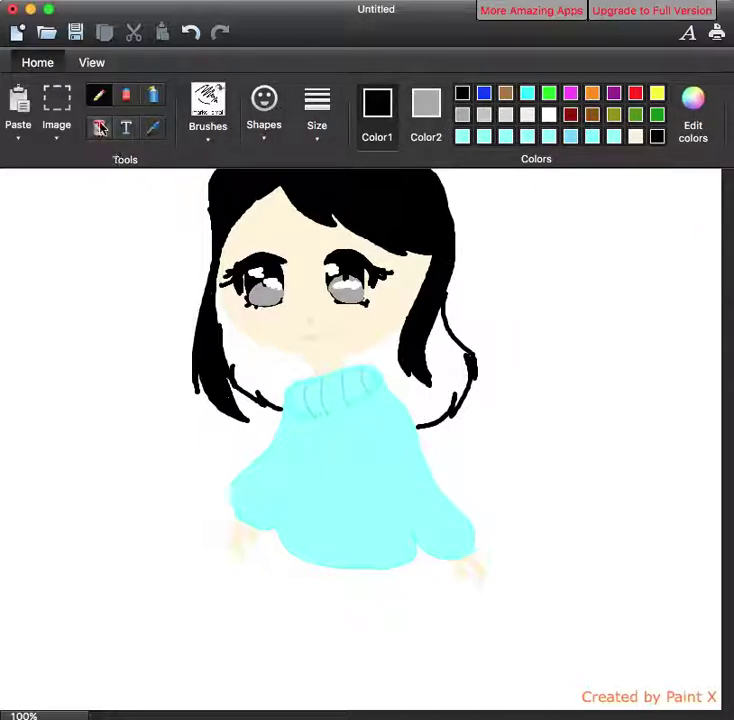
Step: Fill the back hair on both sides of the neck with black and brush over the remaining white gaps
click(152, 127)
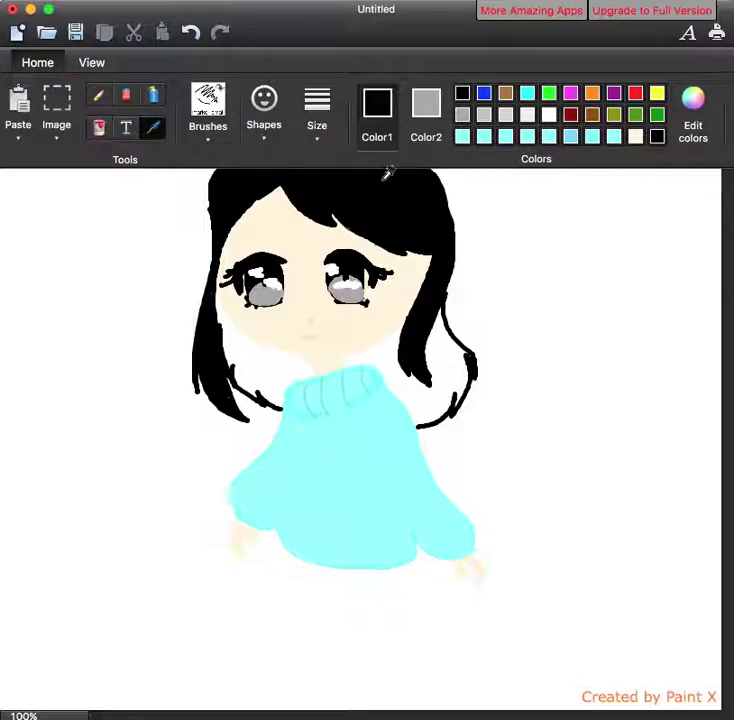
click(99, 127)
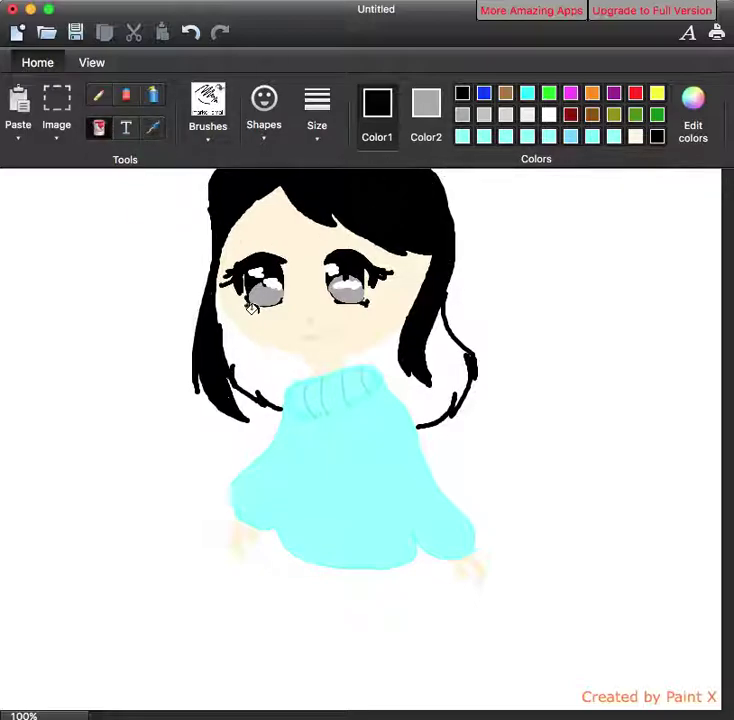
click(254, 351)
click(374, 358)
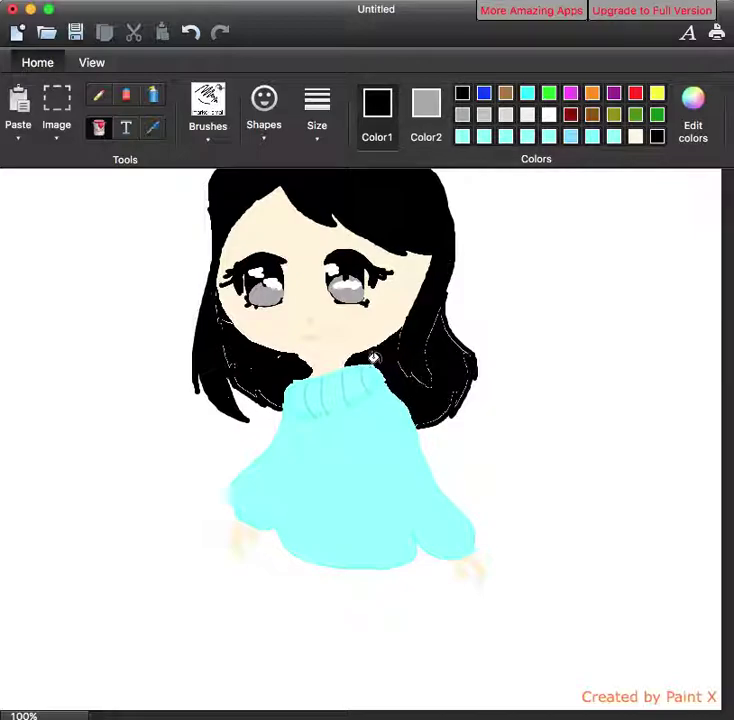
click(98, 97)
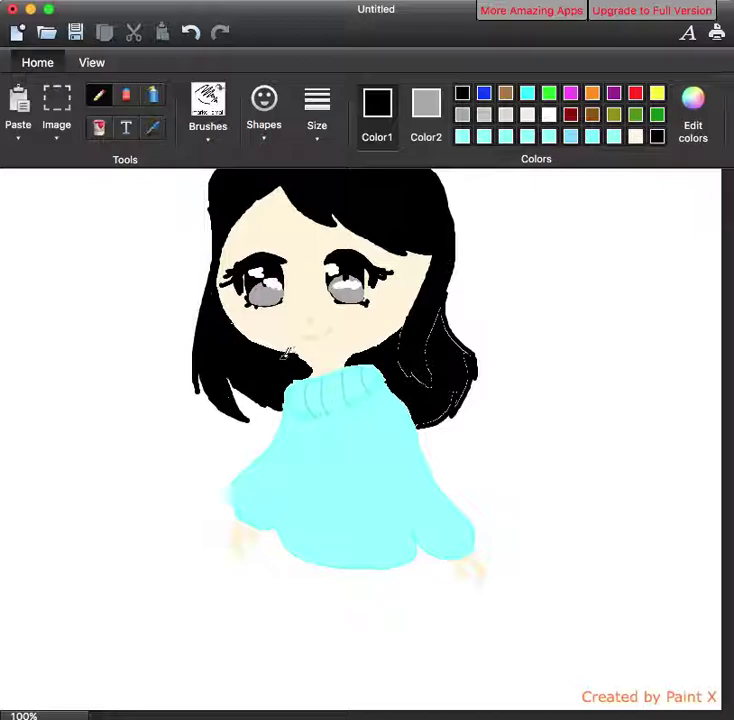
mouse_move(404, 348)
mouse_down()
mouse_move(433, 382)
mouse_move(431, 357)
mouse_move(413, 360)
mouse_move(436, 337)
mouse_move(441, 317)
mouse_move(429, 342)
mouse_move(436, 374)
mouse_move(449, 322)
mouse_up()
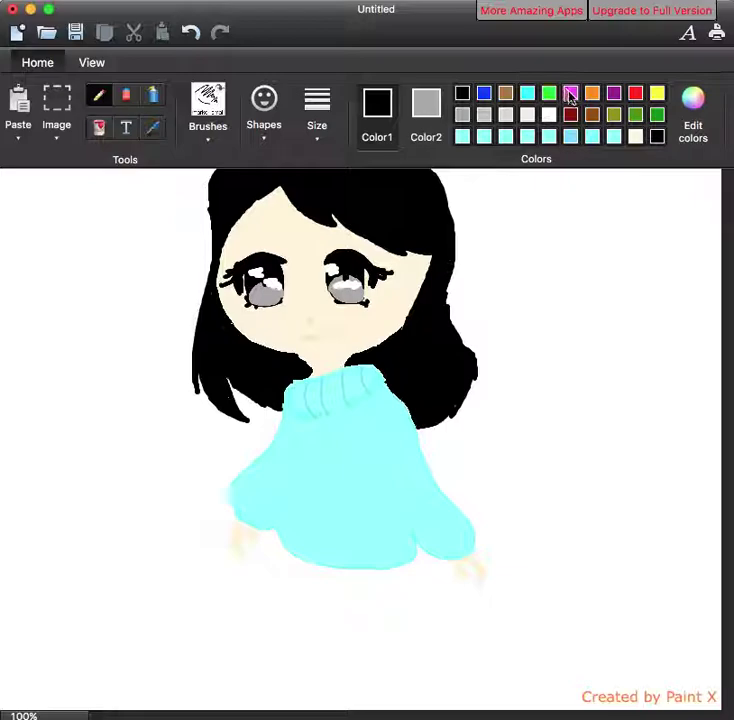
Step: Set Color1 to the dark maroon pencil colour and outline a flared, pleated skirt below the sweater
click(688, 118)
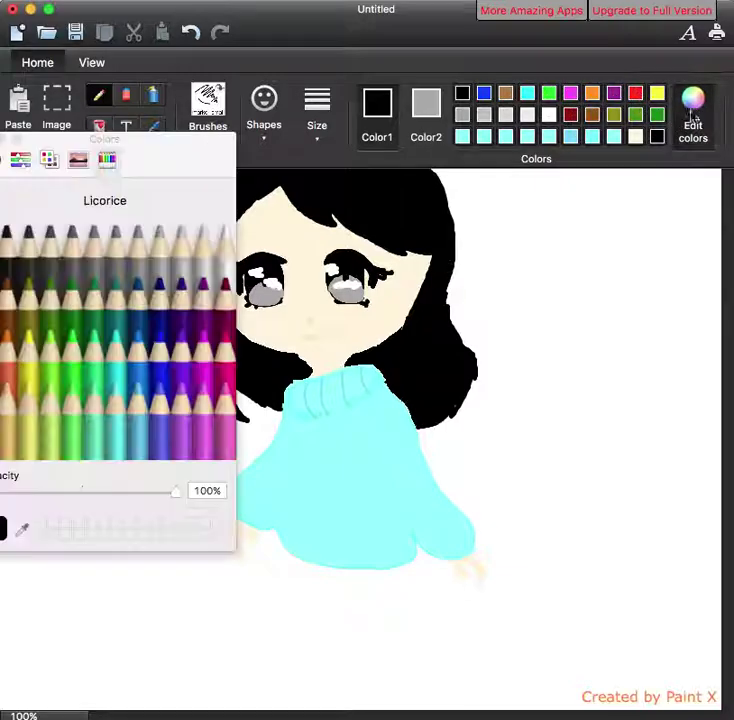
click(227, 313)
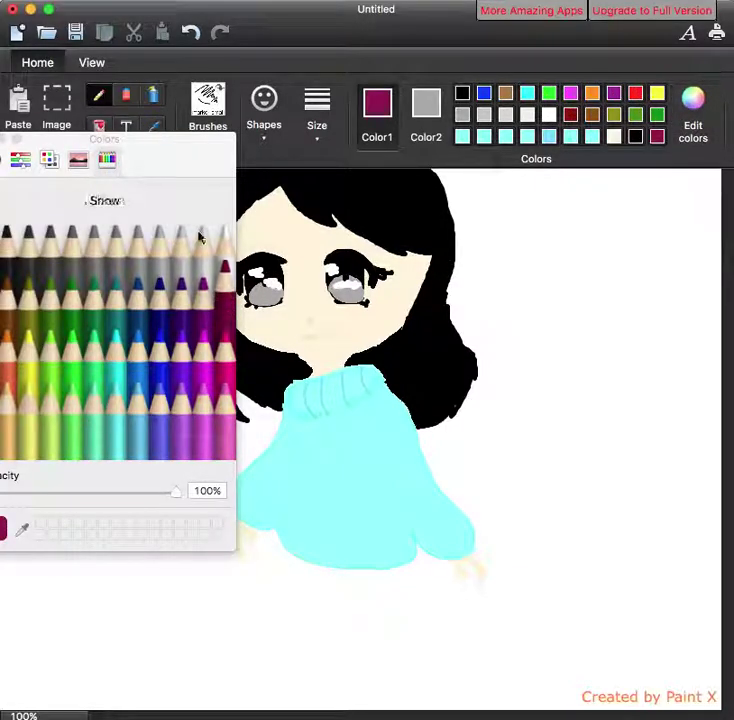
drag(128, 173, 96, 171)
mouse_move(281, 538)
mouse_down()
mouse_move(250, 611)
mouse_move(292, 633)
mouse_up()
mouse_move(416, 549)
mouse_down()
mouse_move(430, 583)
mouse_move(473, 613)
mouse_move(458, 635)
mouse_move(440, 636)
mouse_move(411, 592)
mouse_move(448, 645)
mouse_move(412, 673)
mouse_move(388, 678)
mouse_move(375, 610)
mouse_move(371, 680)
mouse_move(312, 680)
mouse_move(332, 598)
mouse_move(304, 670)
mouse_move(259, 672)
mouse_move(263, 636)
mouse_up()
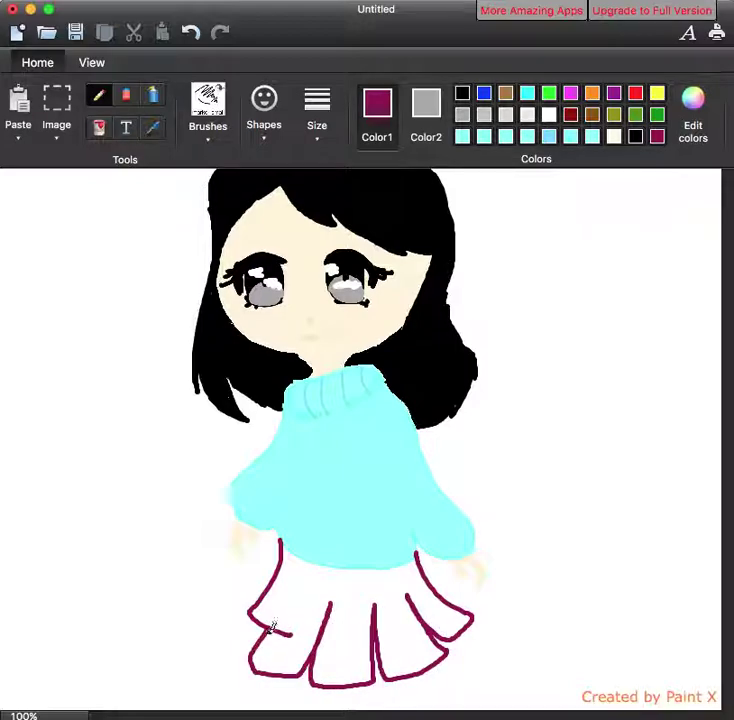
Step: Fill the skirt with dark maroon and brush over the white outline gaps, increasing the brush size to 9
click(98, 126)
click(335, 625)
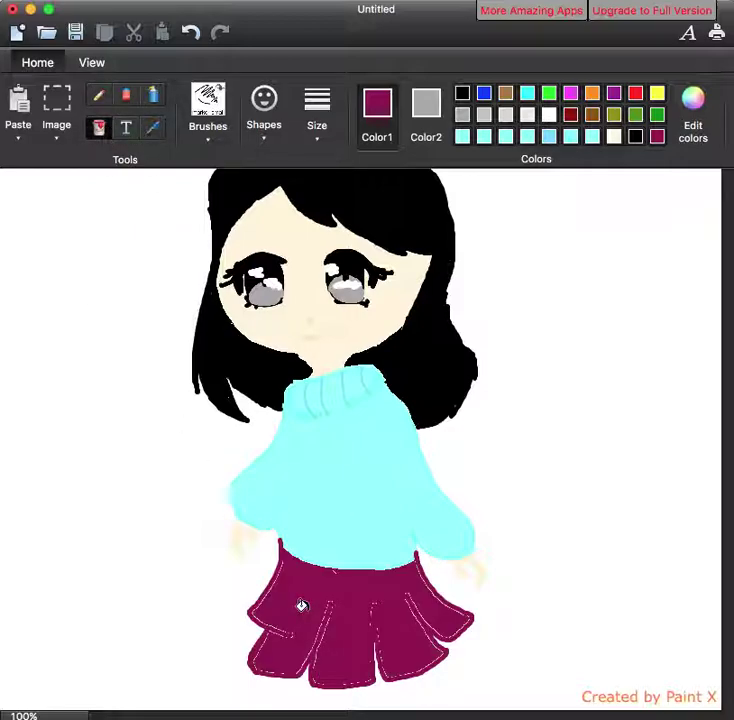
click(98, 95)
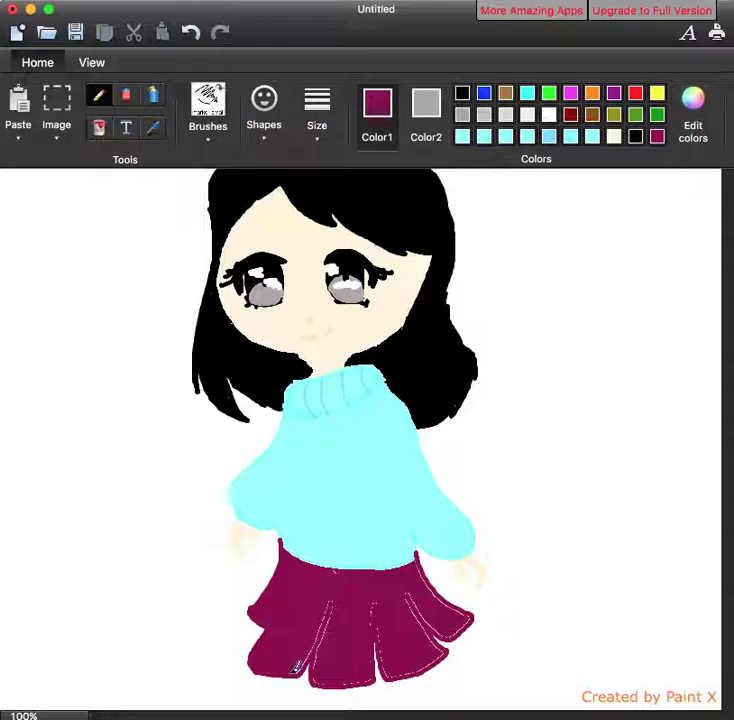
click(317, 118)
click(359, 265)
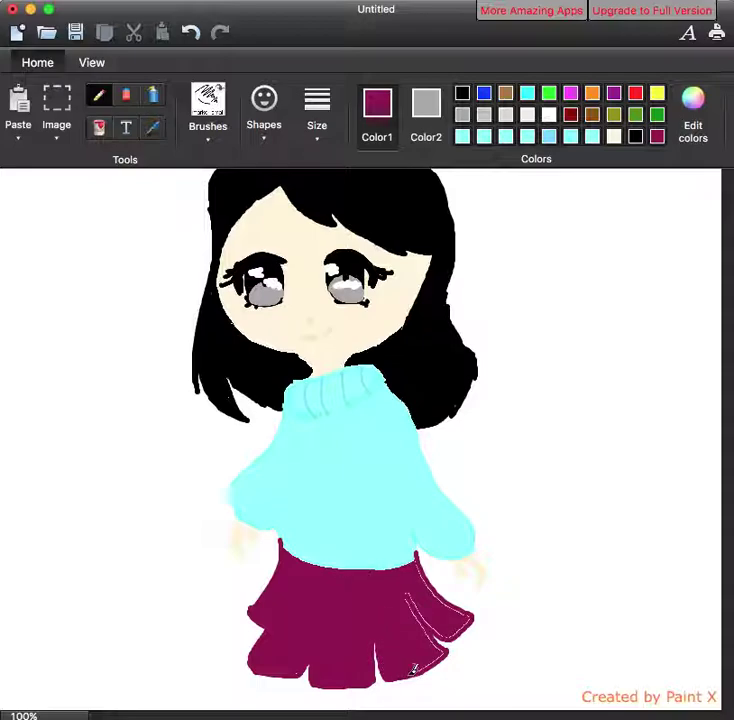
mouse_move(440, 653)
mouse_down()
mouse_move(423, 631)
mouse_move(413, 593)
mouse_move(455, 633)
mouse_up()
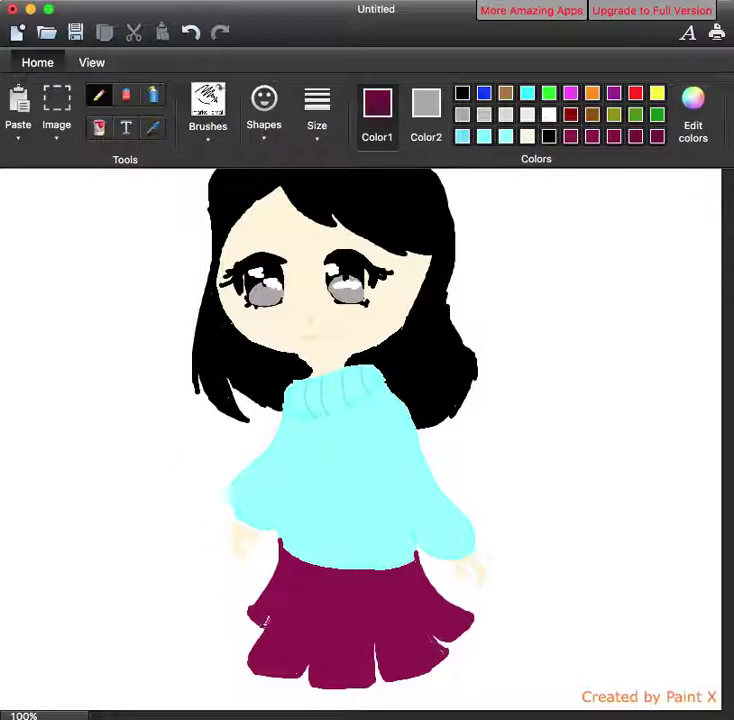
Step: Paint a darker maroon fold at the skirt's left hem and outline three more folds beneath the hem at brush size 2
drag(244, 620, 254, 630)
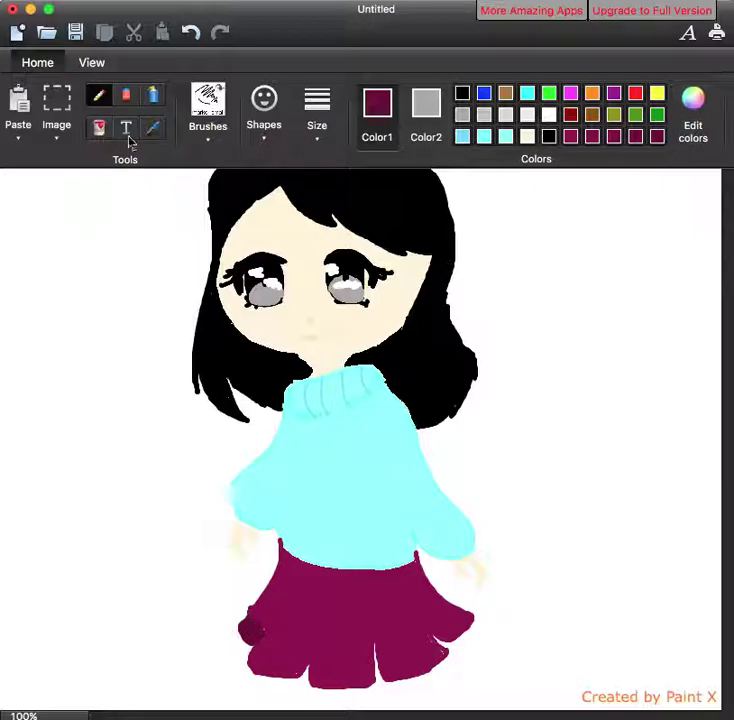
click(313, 118)
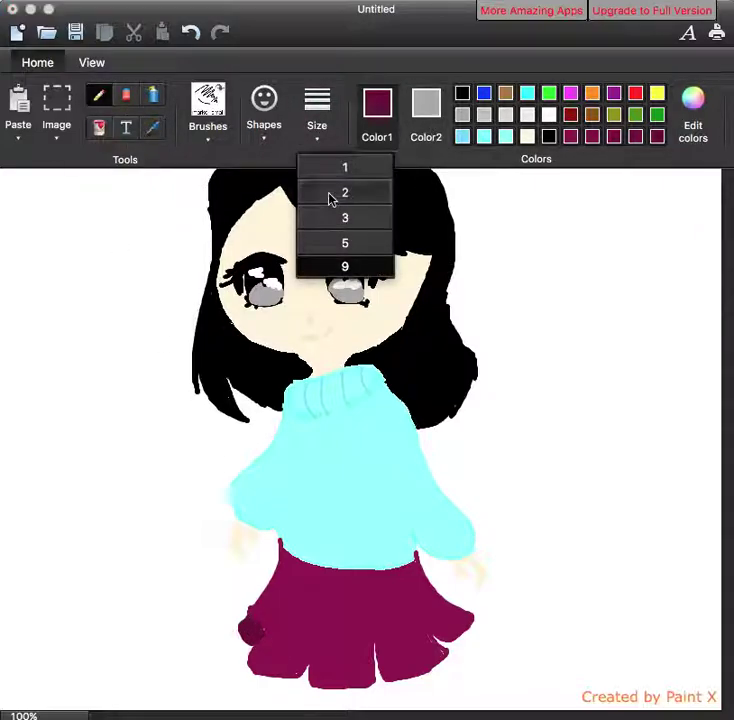
click(330, 197)
drag(262, 681, 338, 688)
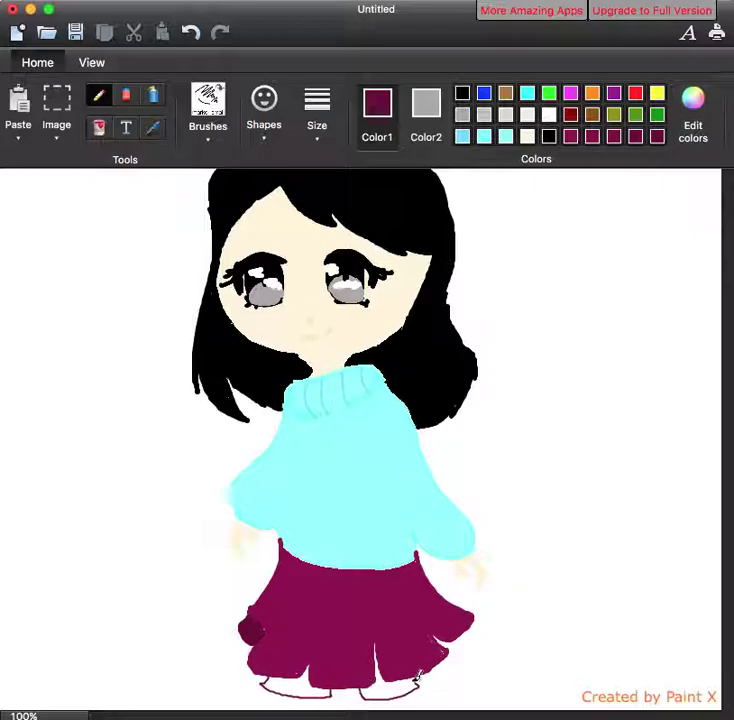
drag(468, 628, 452, 670)
Step: Fill the three outlined folds beneath the skirt's hem with the darker maroon
click(98, 127)
click(300, 682)
click(378, 688)
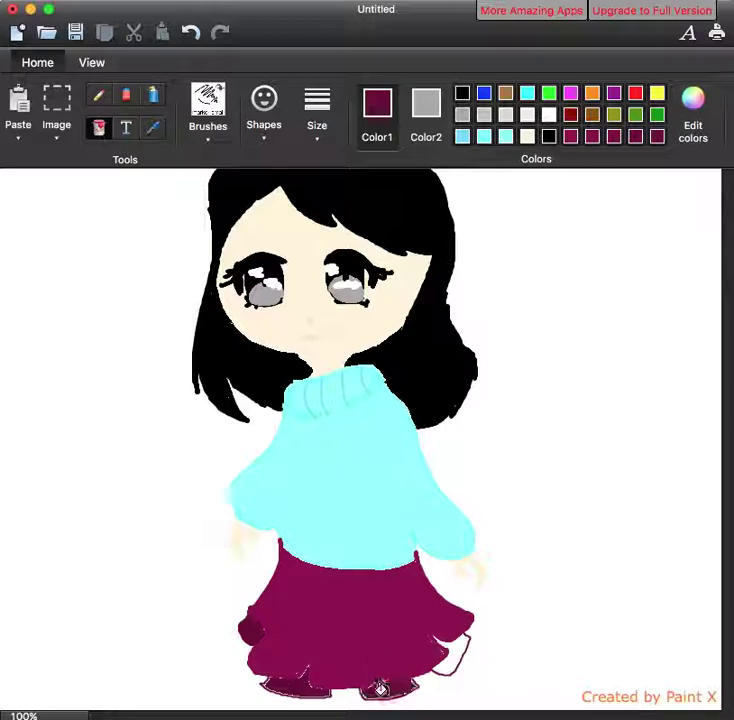
click(452, 658)
Step: Move the colour picker off the drawing and brush over the white gaps in the hem folds at brush size 2
click(98, 95)
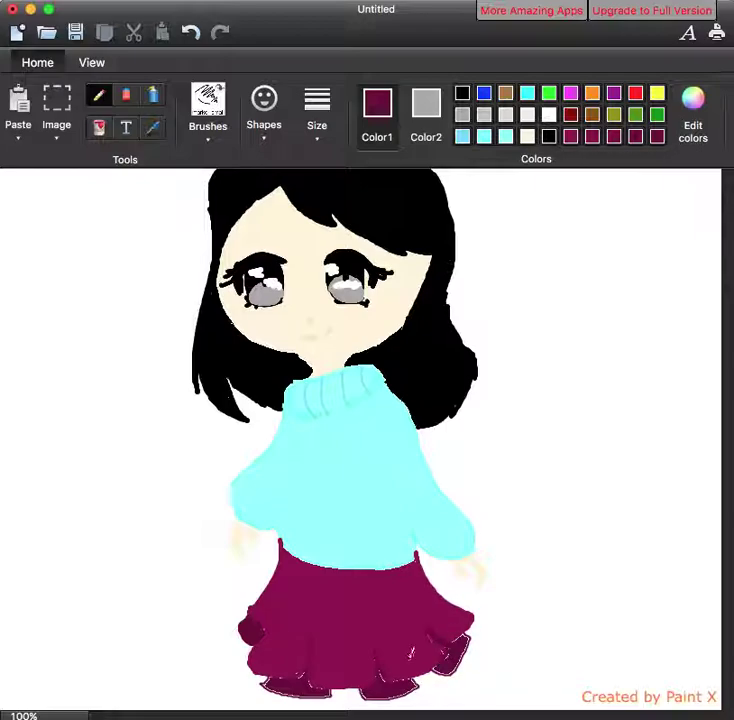
click(693, 115)
drag(385, 150, 729, 153)
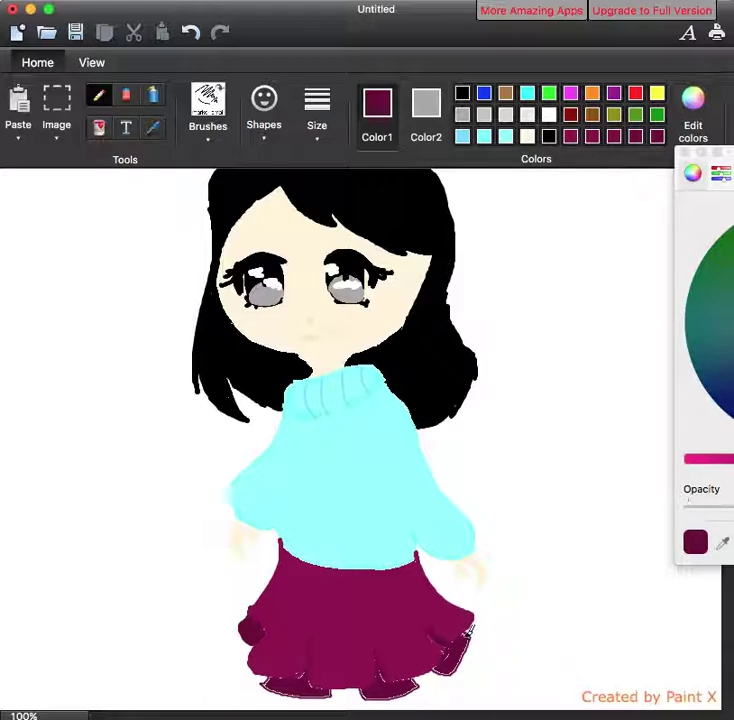
click(308, 116)
click(349, 197)
mouse_move(452, 648)
mouse_down()
mouse_move(455, 668)
mouse_move(450, 663)
mouse_up()
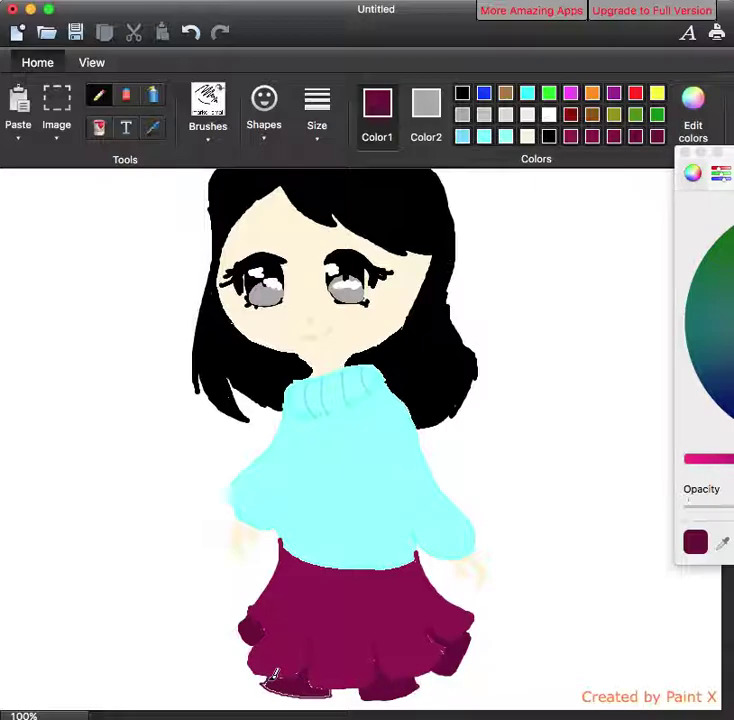
drag(285, 690, 329, 694)
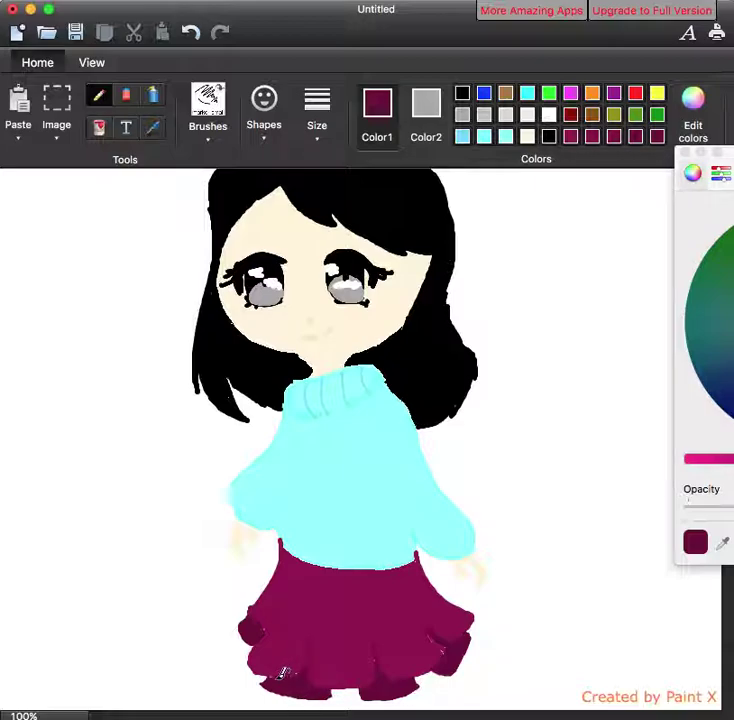
click(548, 115)
drag(285, 572, 255, 610)
key(super+z)
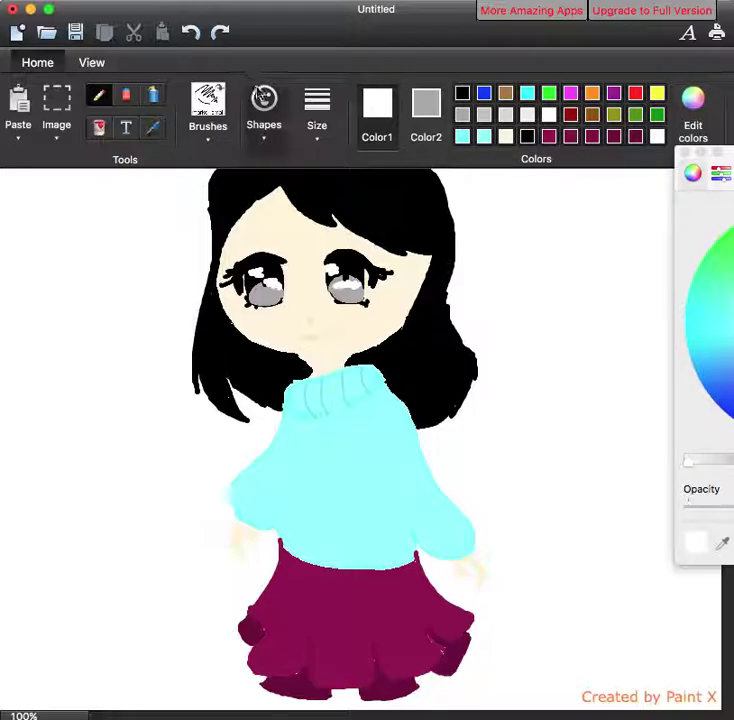
click(613, 139)
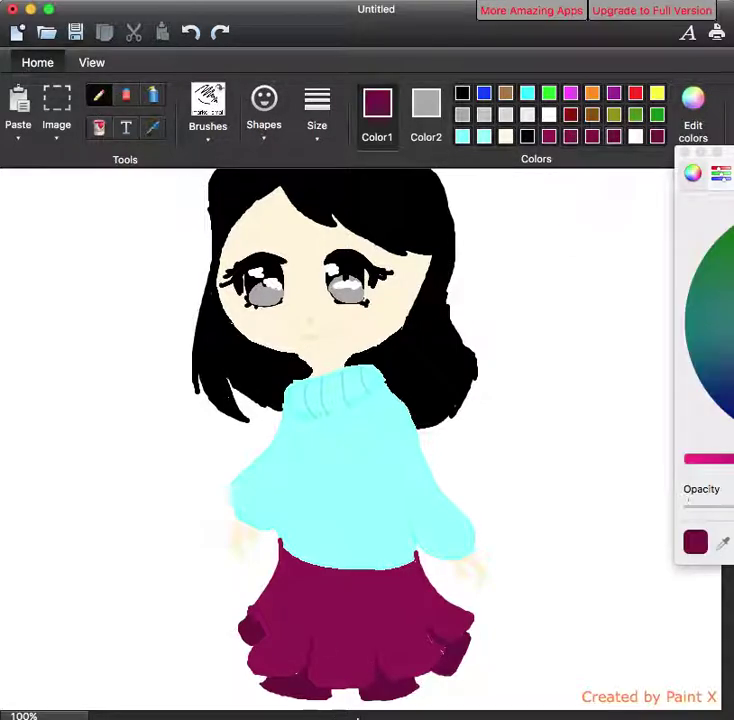
drag(438, 622, 428, 604)
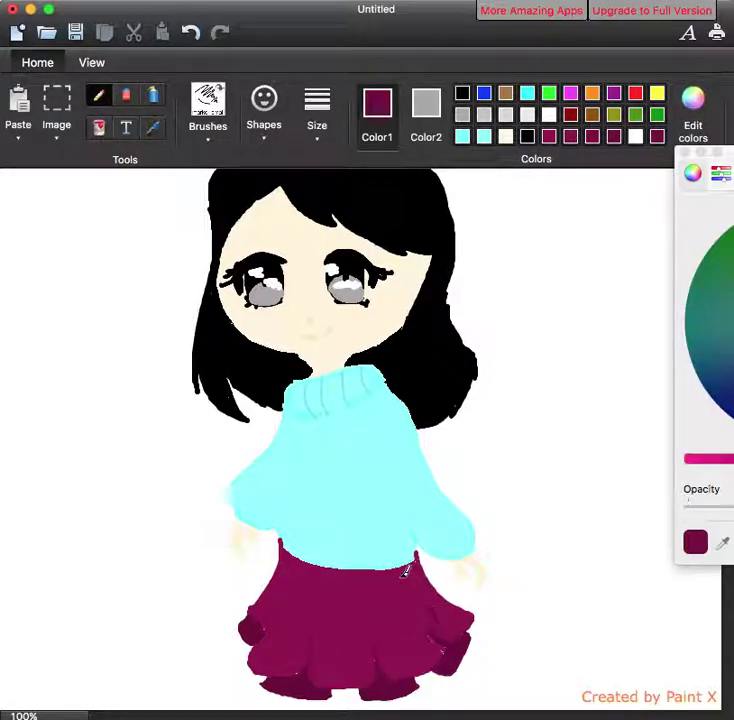
key(super+z)
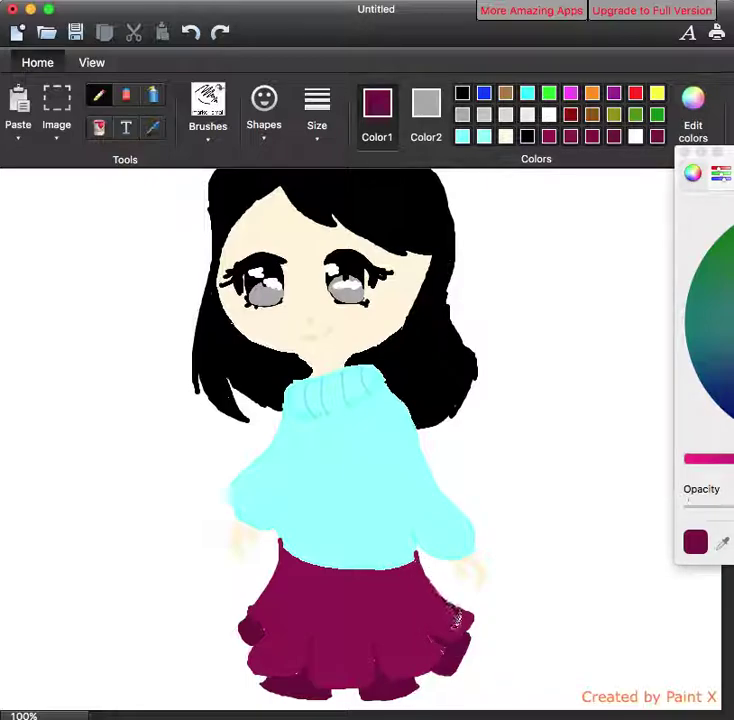
Step: Sample the cream skin colour from the hand and pencil in the legs beneath the skirt's hem
click(152, 127)
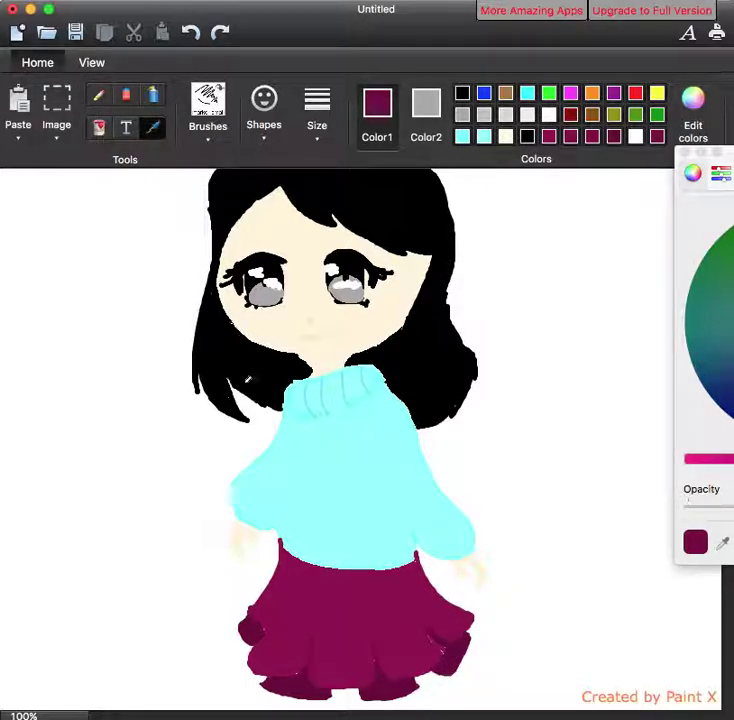
click(243, 529)
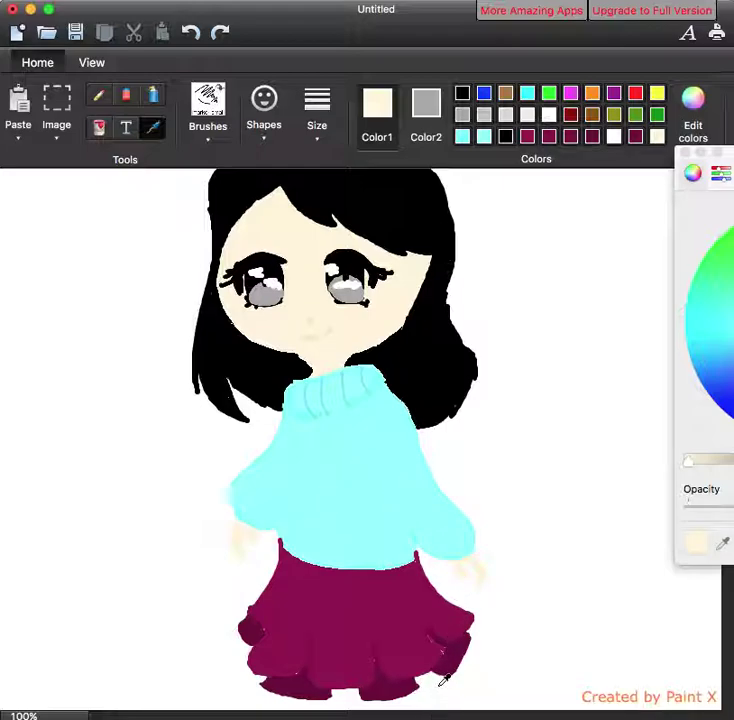
click(96, 95)
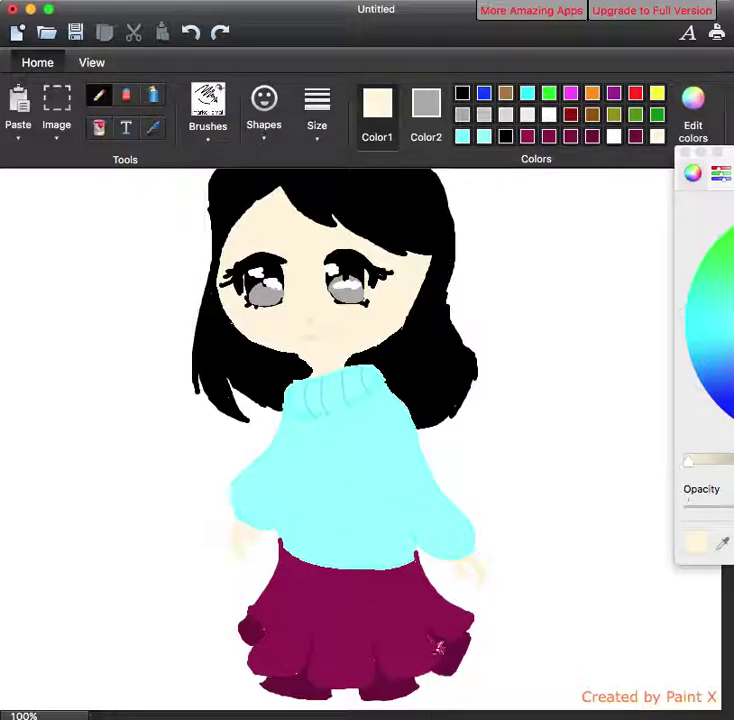
drag(434, 682, 427, 712)
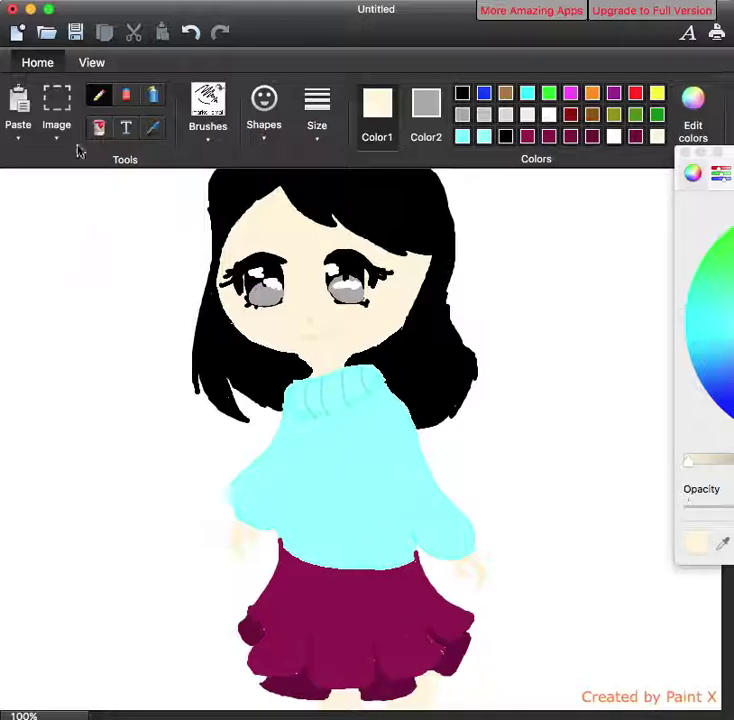
Step: Sample the darker skin tone from the nose for the pencil
click(153, 127)
click(314, 306)
click(98, 96)
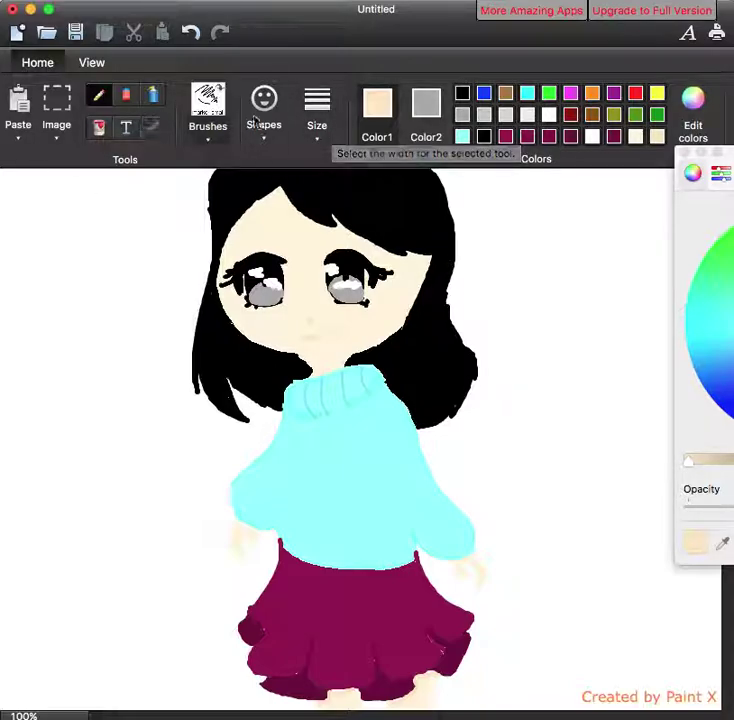
click(319, 120)
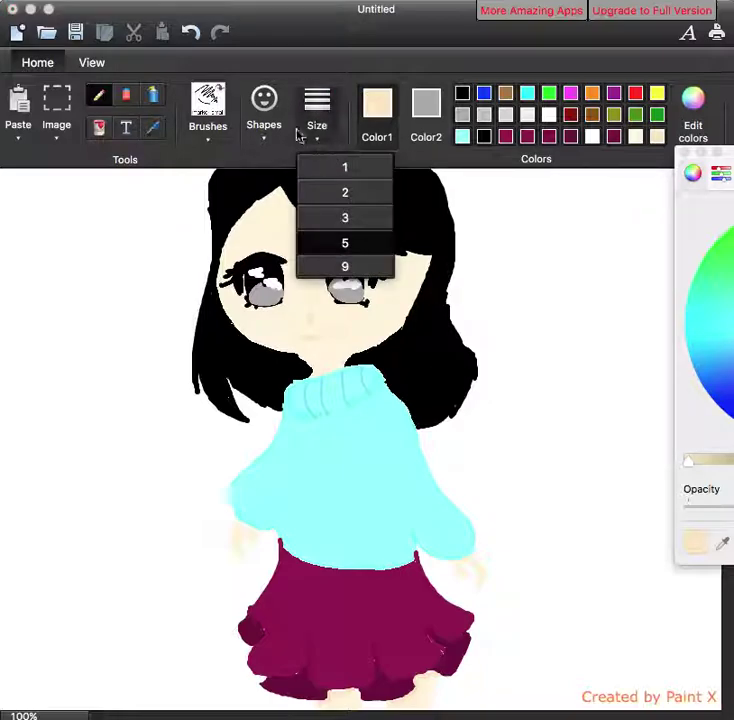
click(208, 113)
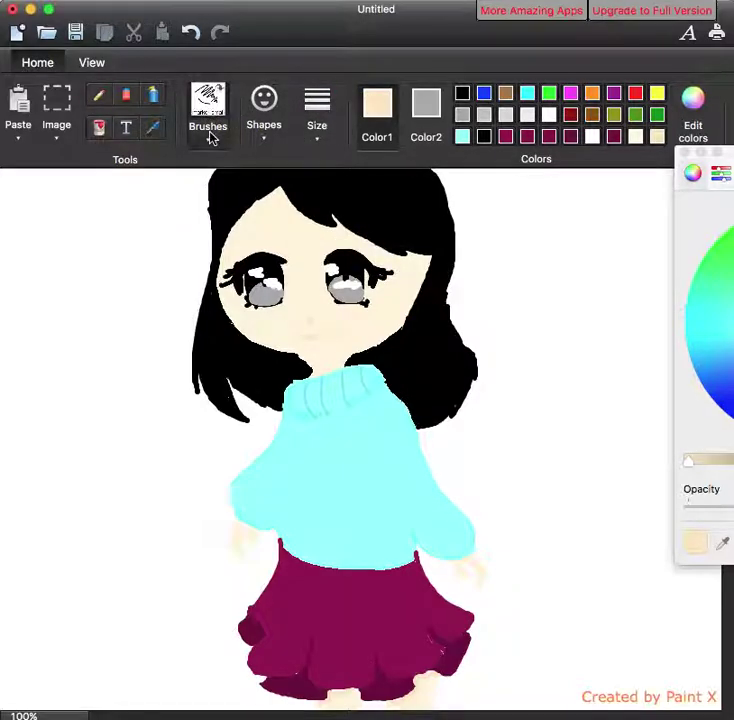
Step: Choose the bulk brush from the classic brush set
click(210, 136)
scroll(333, 284, down, 2)
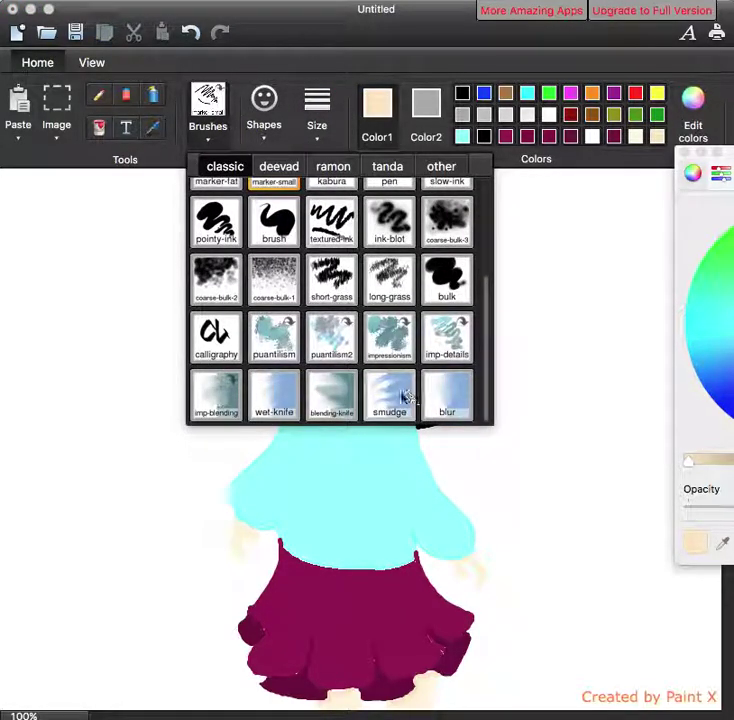
scroll(448, 383, up, 1)
scroll(447, 383, up, 3)
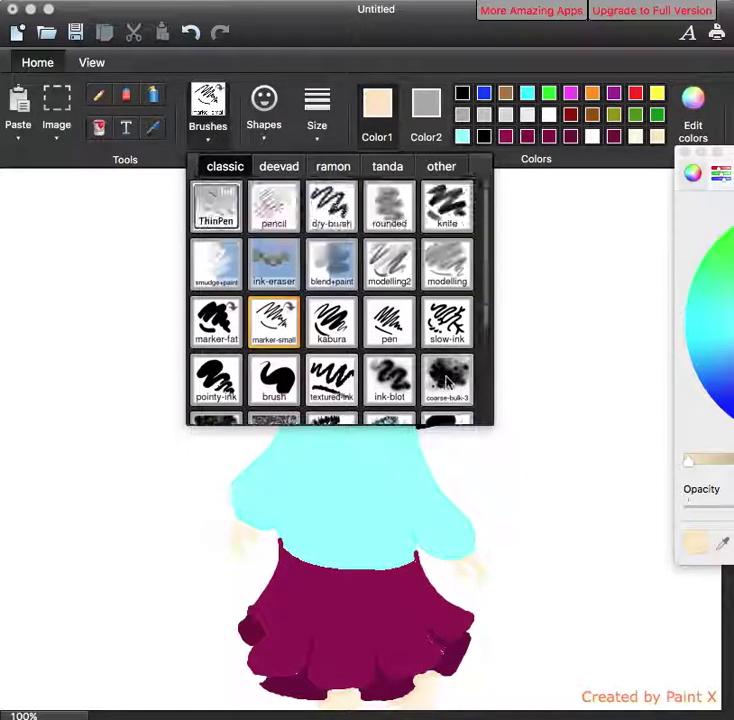
scroll(450, 377, down, 2)
click(446, 358)
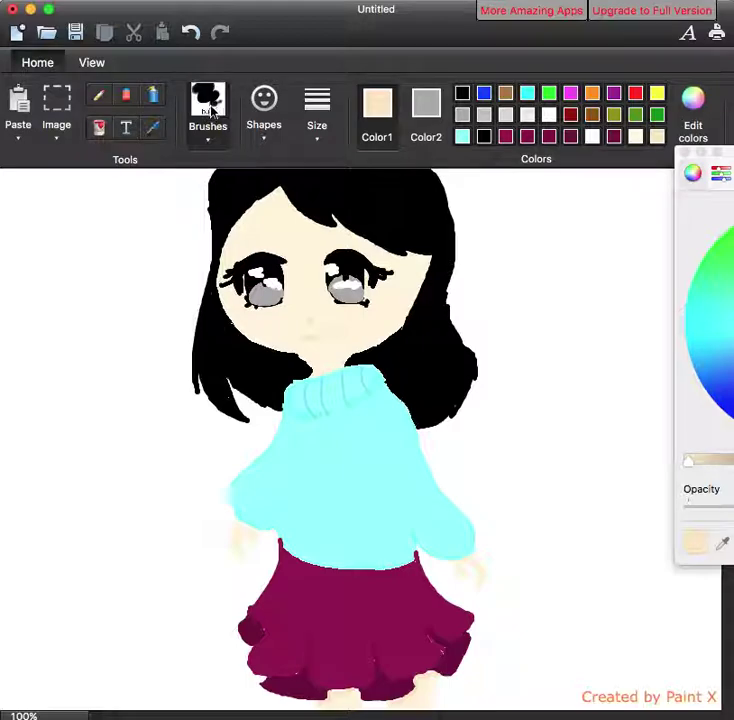
Step: Try a pencil stroke at size 5 on the blank area beside the hair and undo it
click(95, 98)
click(317, 118)
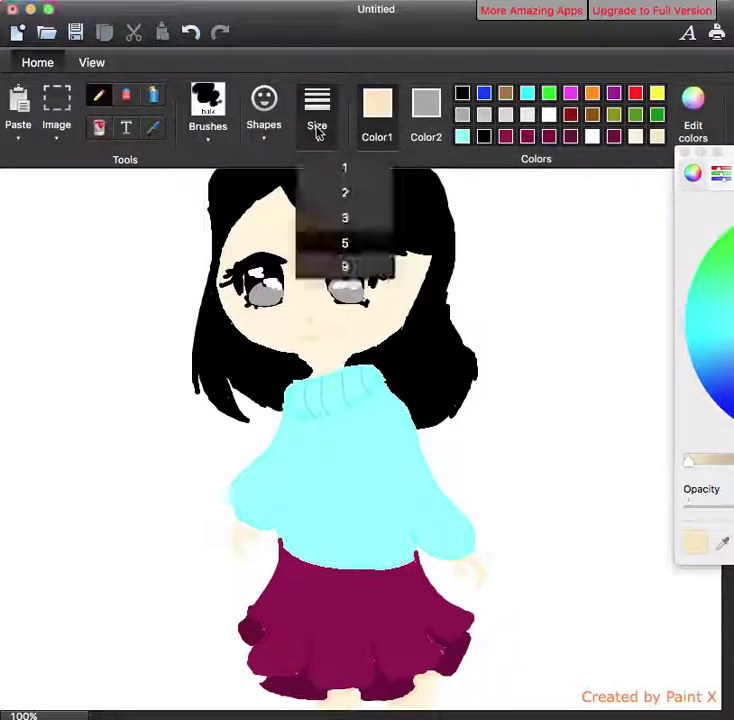
click(355, 246)
drag(128, 183, 38, 220)
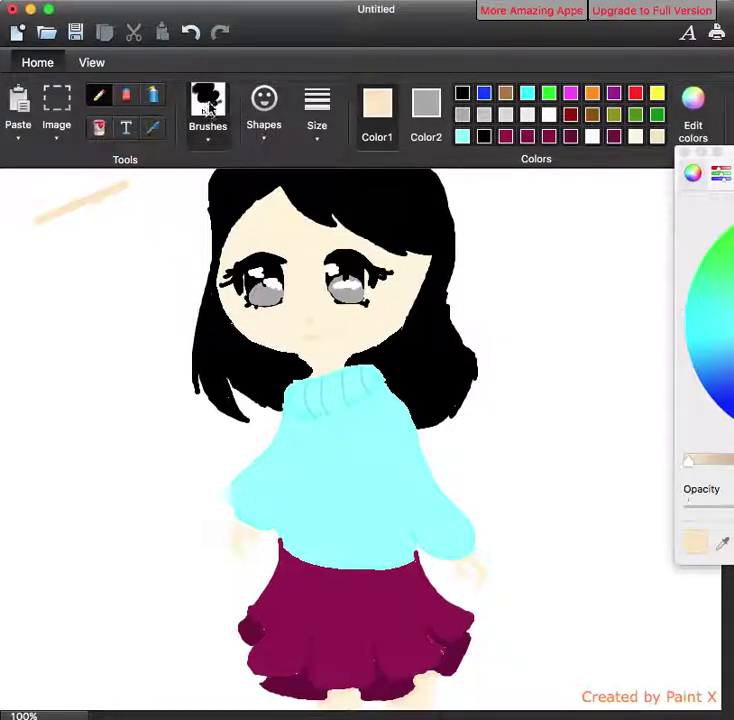
key(super+z)
Step: Pick a pale pink as the main colour, try a stroke beside the hair and undo it
mouse_move(733, 325)
mouse_down()
mouse_move(733, 350)
mouse_move(733, 335)
mouse_up()
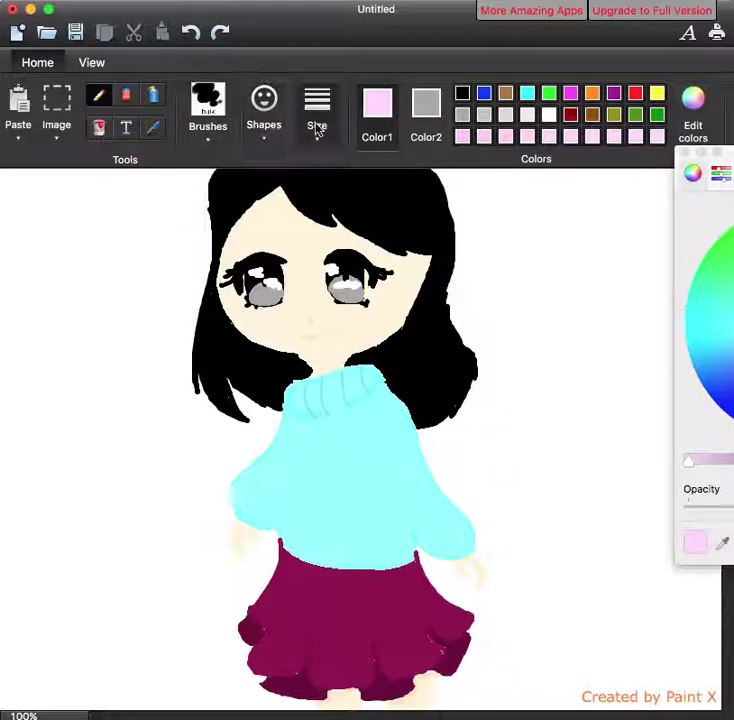
click(316, 128)
click(216, 118)
click(216, 118)
click(149, 198)
drag(149, 175, 50, 249)
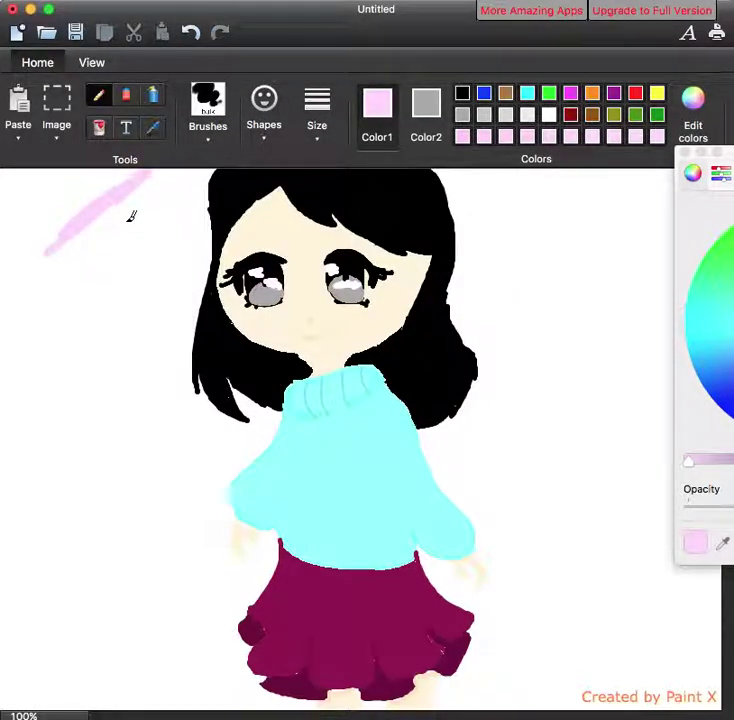
key(super+z)
Step: Try pale pink strokes with the marker-fat brush beside the hair and undo them
click(214, 142)
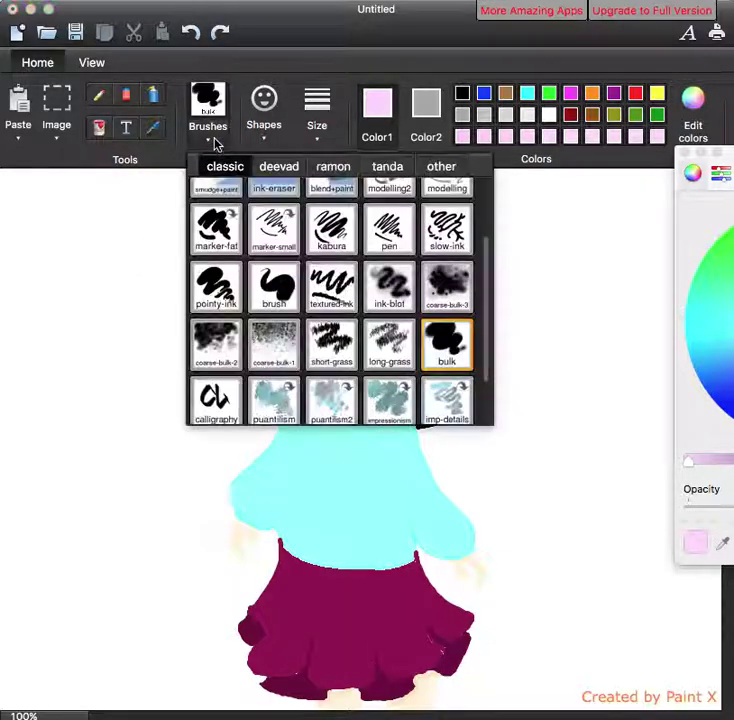
click(229, 242)
mouse_move(131, 176)
mouse_down()
mouse_move(74, 256)
mouse_move(69, 213)
mouse_up()
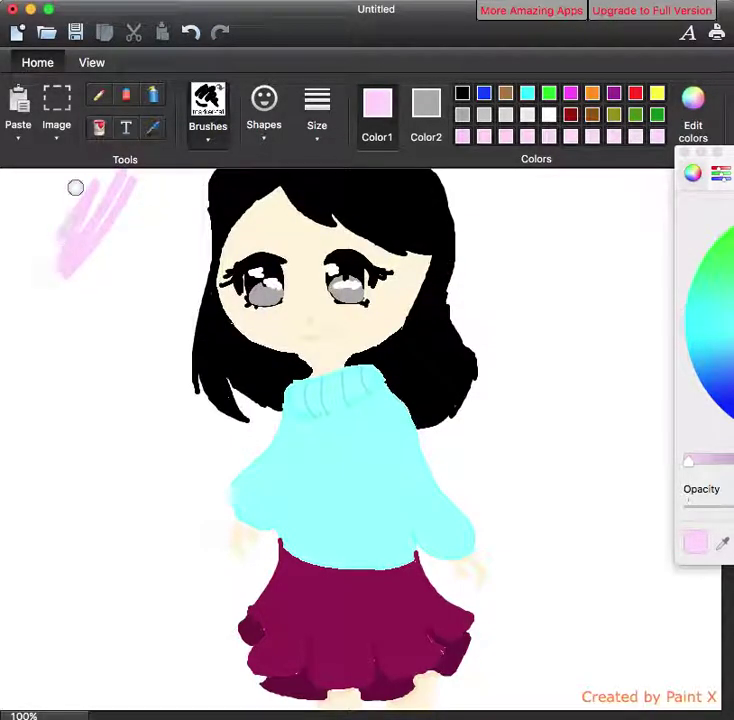
key(super+z)
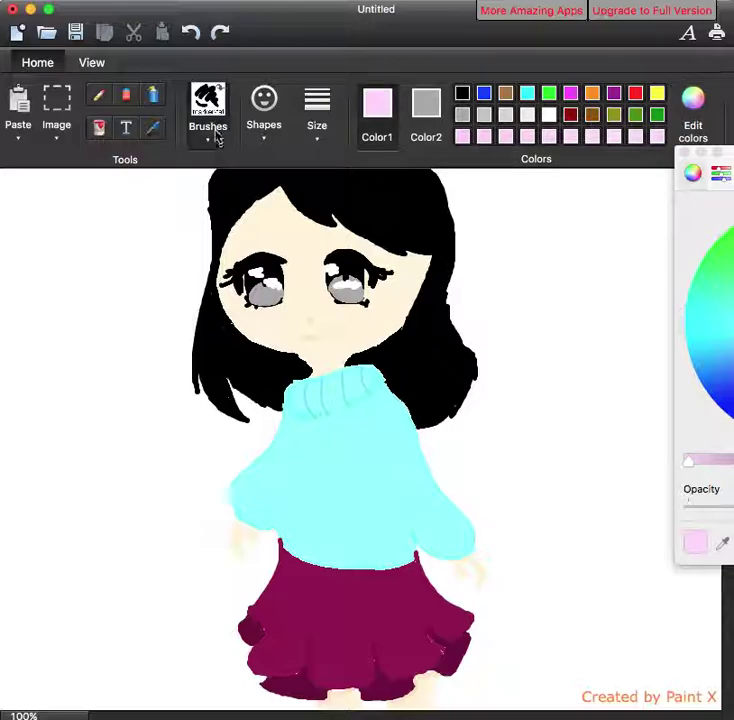
Step: Paint the background on both sides of the girl pale pink with the classic brush, moving the colour picker out of the way
click(218, 138)
click(270, 293)
mouse_move(94, 196)
mouse_down()
mouse_move(50, 284)
mouse_move(26, 232)
mouse_move(34, 508)
mouse_move(88, 642)
mouse_up()
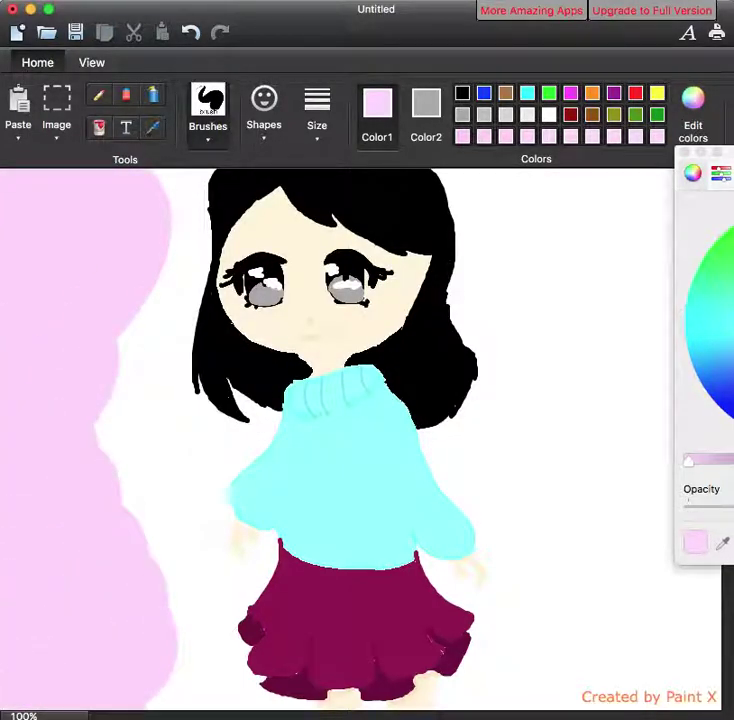
drag(724, 152, 733, 158)
mouse_move(634, 178)
mouse_down()
mouse_move(628, 186)
mouse_move(650, 220)
mouse_up()
mouse_move(690, 250)
mouse_down()
mouse_move(610, 520)
mouse_move(600, 610)
mouse_move(530, 680)
mouse_move(592, 602)
mouse_move(565, 418)
mouse_move(580, 325)
mouse_move(577, 210)
mouse_up()
drag(525, 175, 530, 250)
mouse_move(130, 250)
mouse_down()
mouse_move(150, 645)
mouse_move(176, 642)
mouse_move(158, 590)
mouse_move(149, 442)
mouse_up()
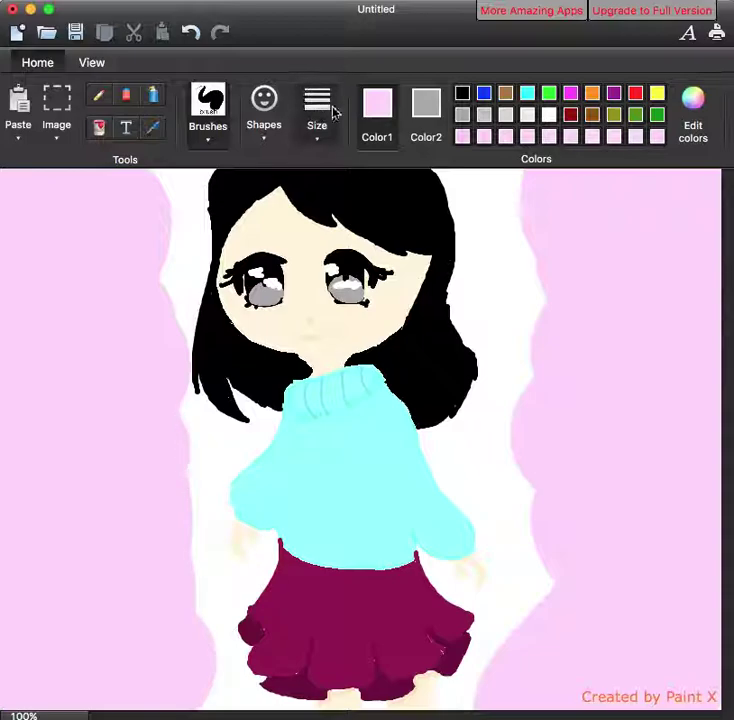
Step: Try the blur brush along the pink background's inner edge and undo the background strokes
click(208, 142)
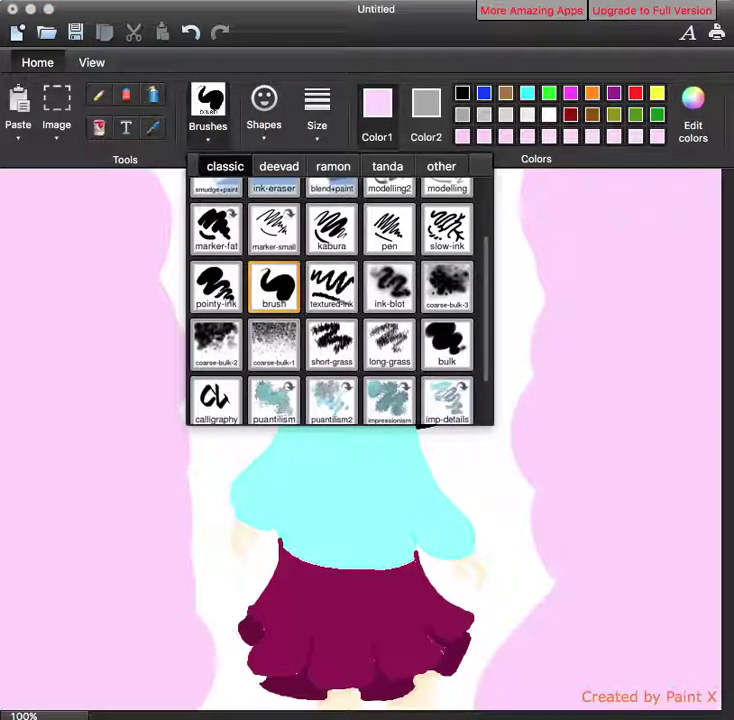
scroll(395, 343, down, 3)
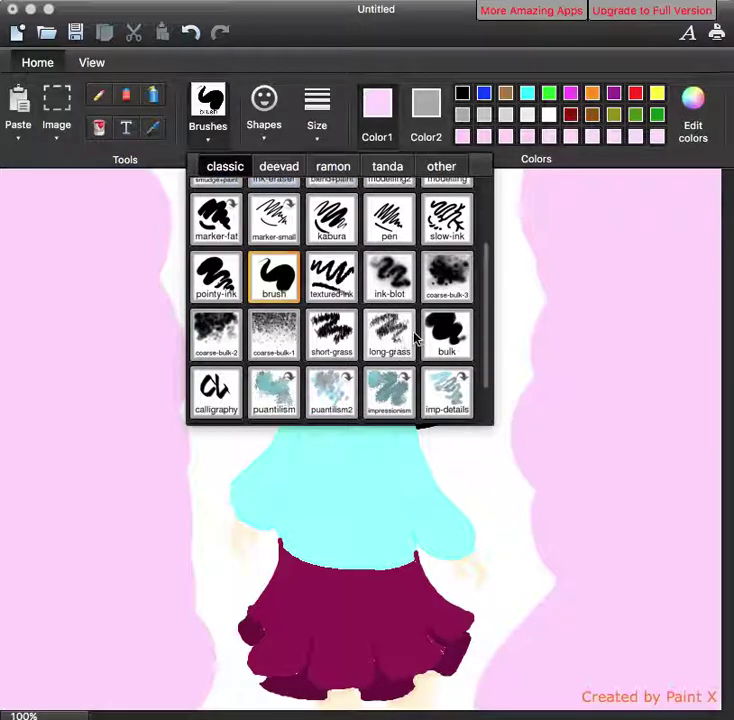
click(446, 393)
mouse_move(178, 175)
mouse_down()
mouse_move(132, 203)
mouse_move(150, 215)
mouse_move(135, 245)
mouse_move(164, 186)
mouse_move(113, 211)
mouse_move(121, 201)
mouse_move(177, 259)
mouse_up()
key(super+z)
key(super+z)
key(super+z)
key(super+z)
key(super+z)
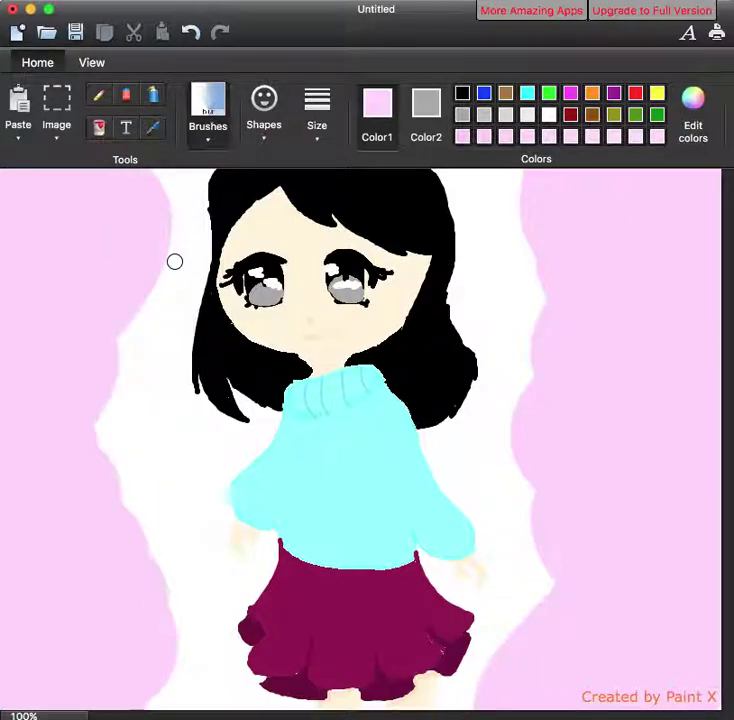
Step: Fill the white background on both sides of the girl with pale pink
click(98, 127)
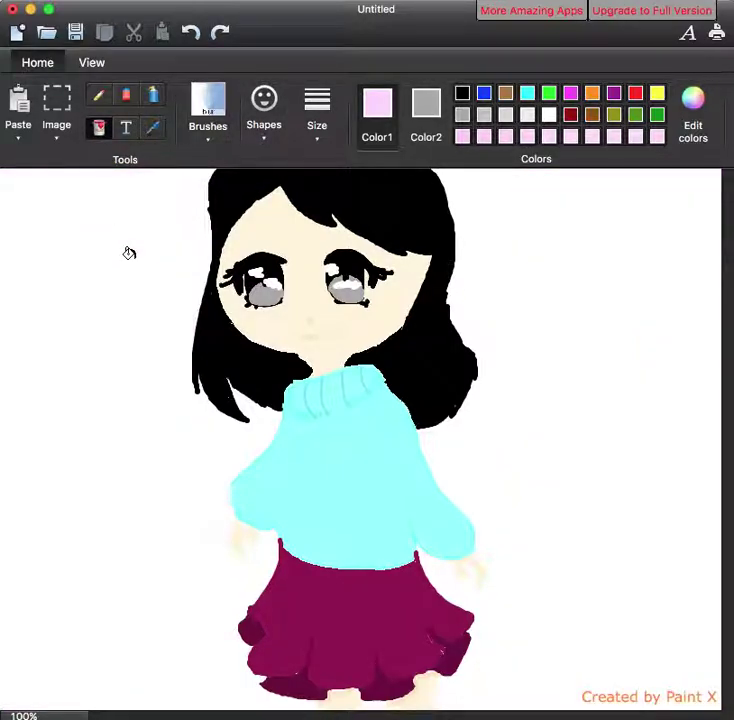
click(128, 252)
click(576, 265)
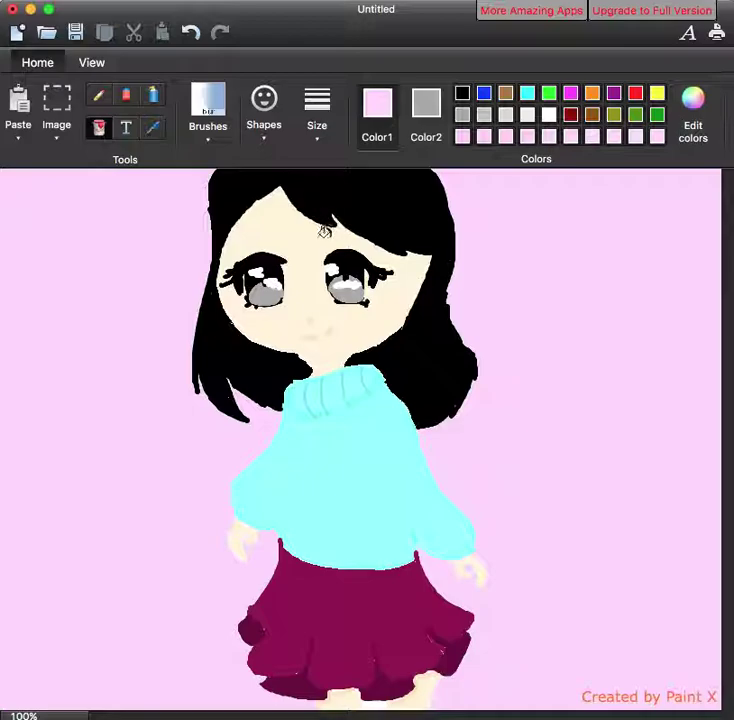
Step: Paint a large white rounded shape on the pink background at the girl's upper right with the classic brush
click(210, 110)
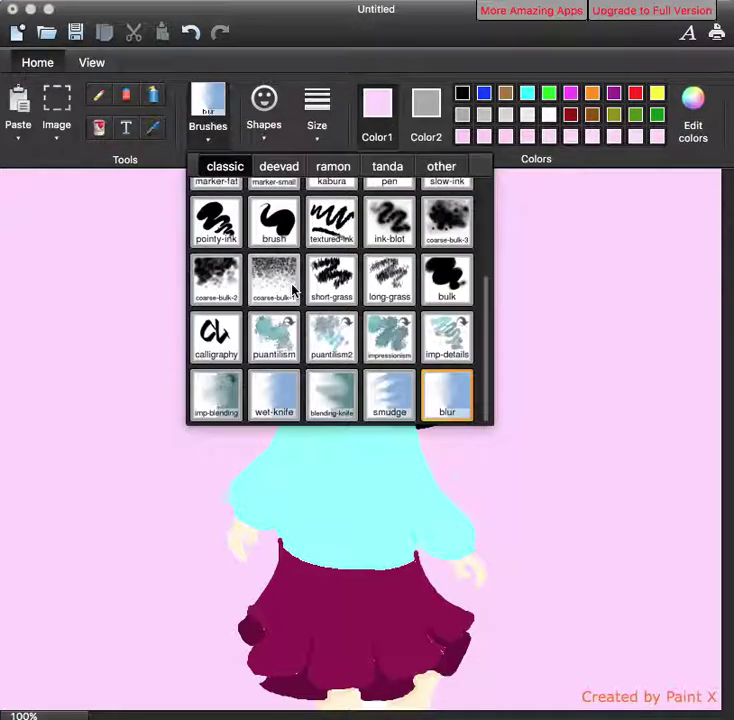
scroll(365, 373, up, 5)
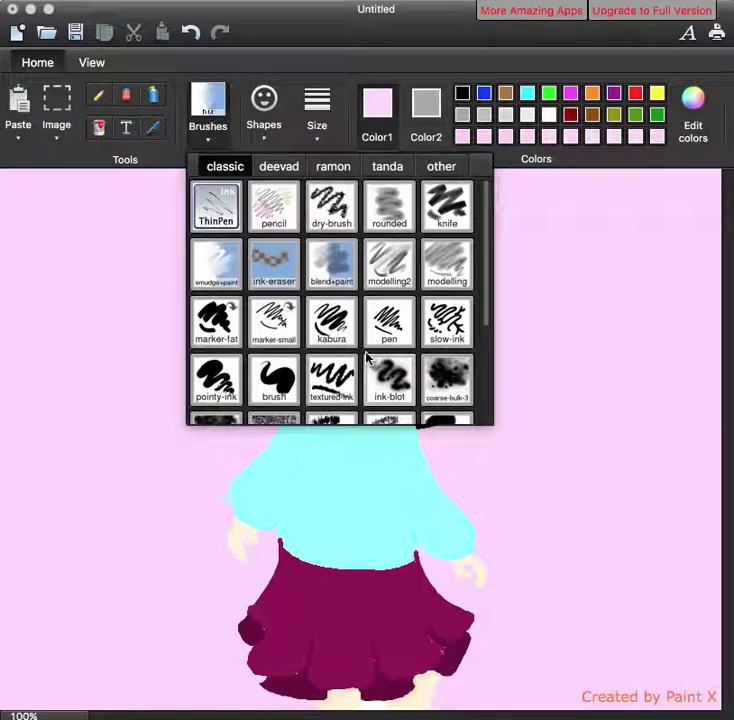
click(274, 378)
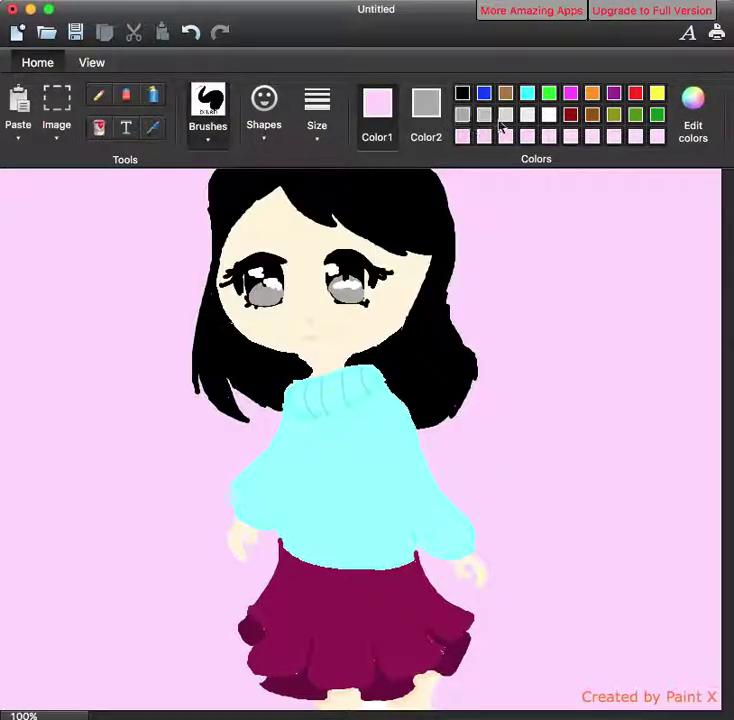
click(549, 114)
drag(580, 230, 640, 290)
mouse_move(680, 262)
mouse_down()
mouse_move(548, 268)
mouse_move(566, 297)
mouse_move(695, 208)
mouse_move(612, 311)
mouse_up()
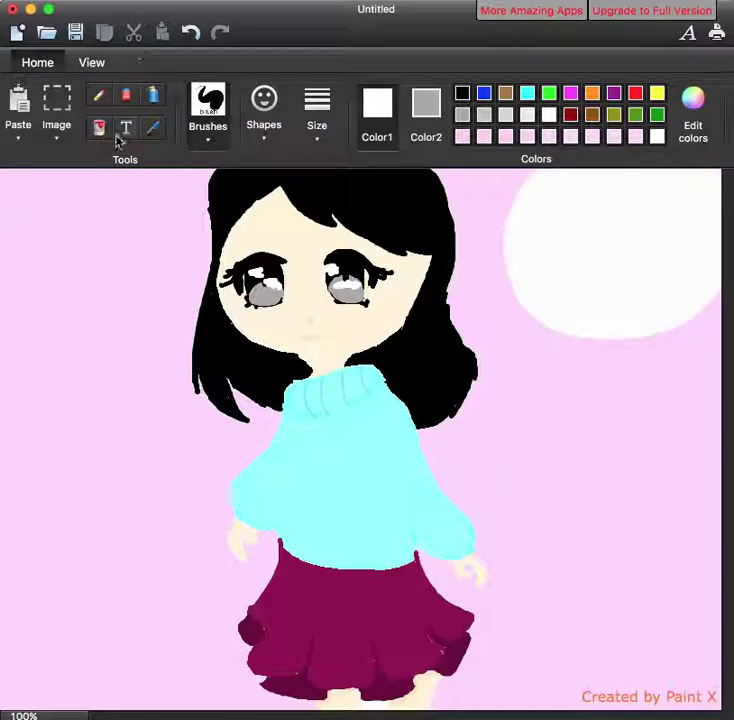